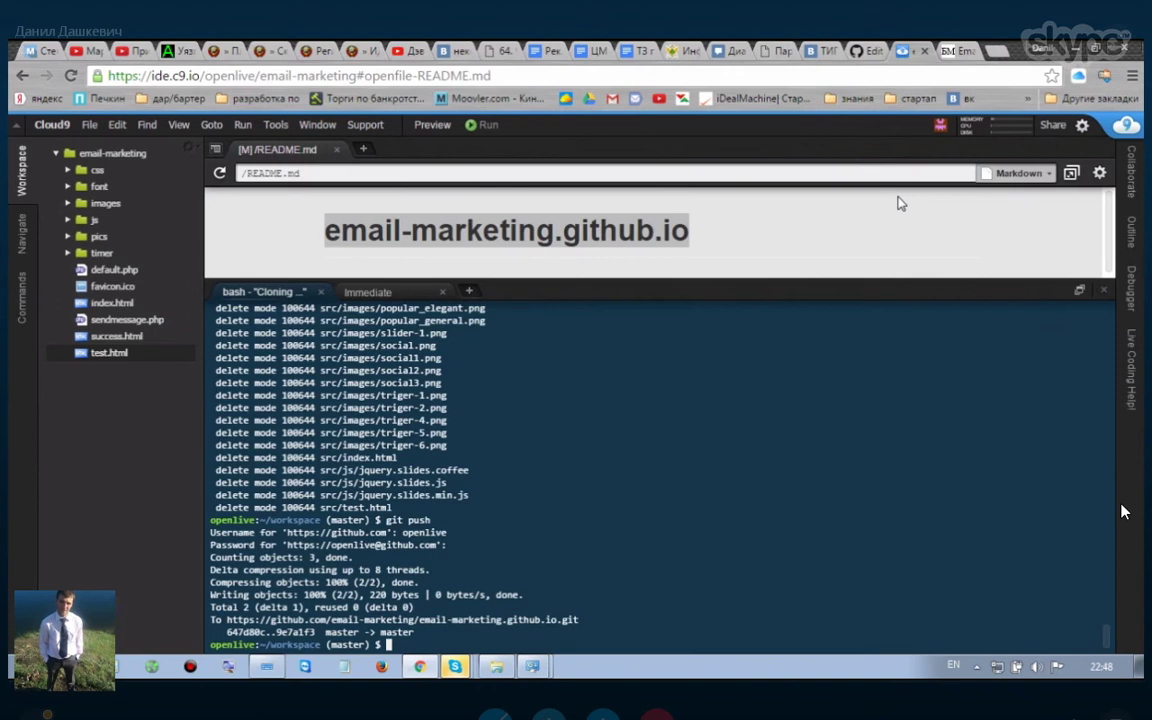
# Step: Leave Skype's full-screen view of the shared screen
pyautogui.press('Escape')
# Step: Check the ongoing OBS recording, minimize OBS, and put the shared screen back in full-screen
pyautogui.click(818, 702)
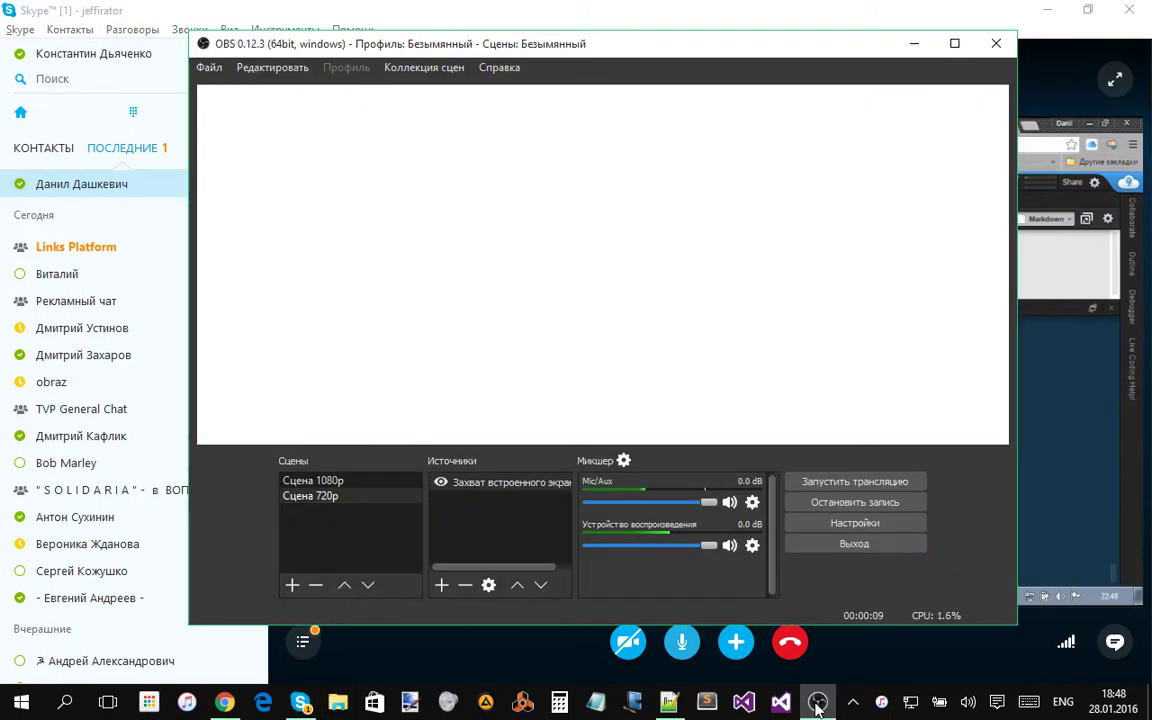
pyautogui.click(818, 702)
pyautogui.click(1115, 79)
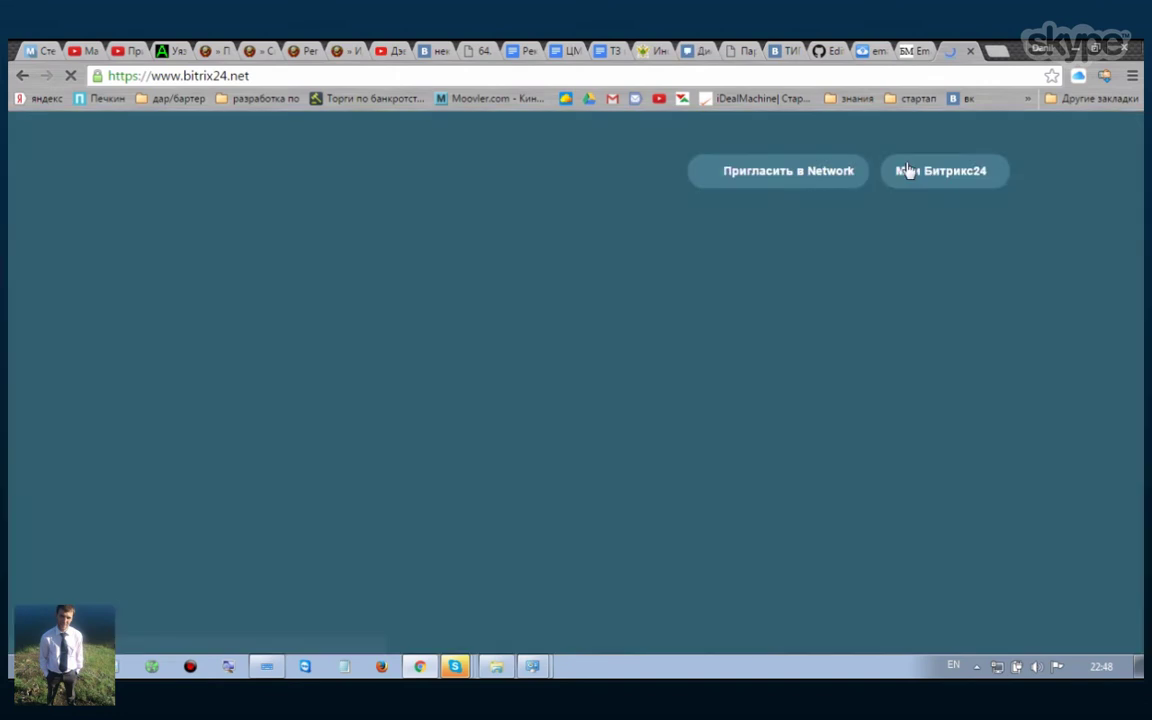
# Step: Choose 'Создать Битрикс24' from the 'Мои Битрикс24' menu on bitrix24.net
pyautogui.click(897, 175)
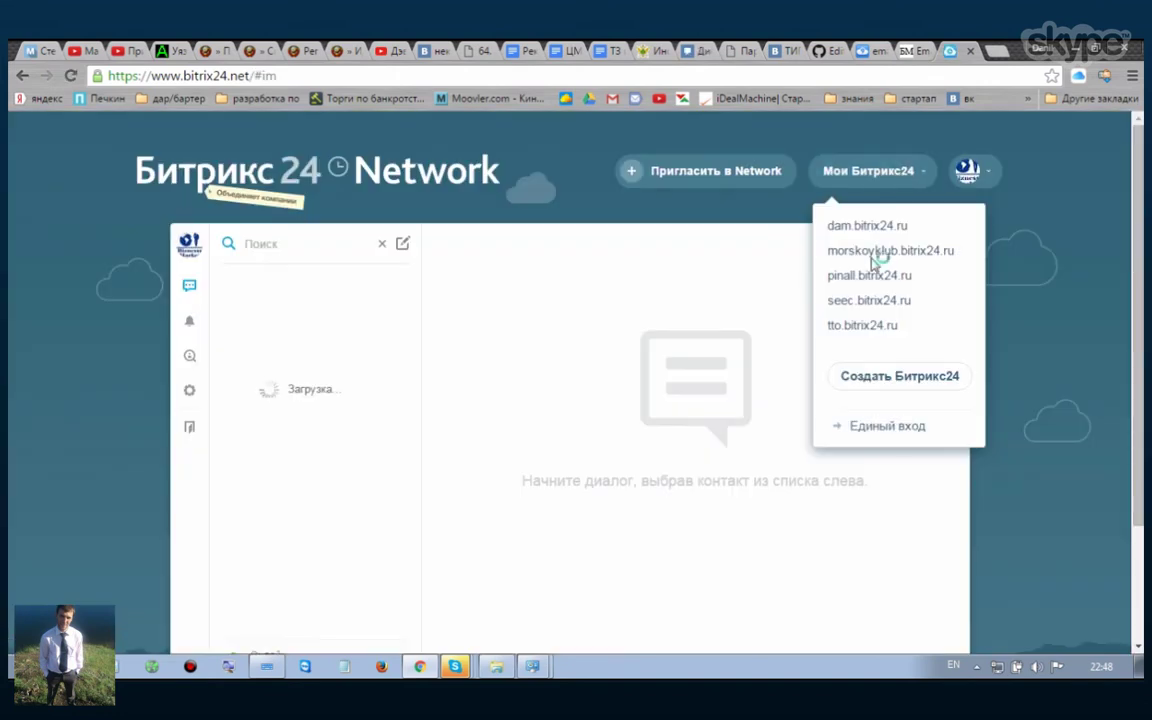
pyautogui.click(892, 387)
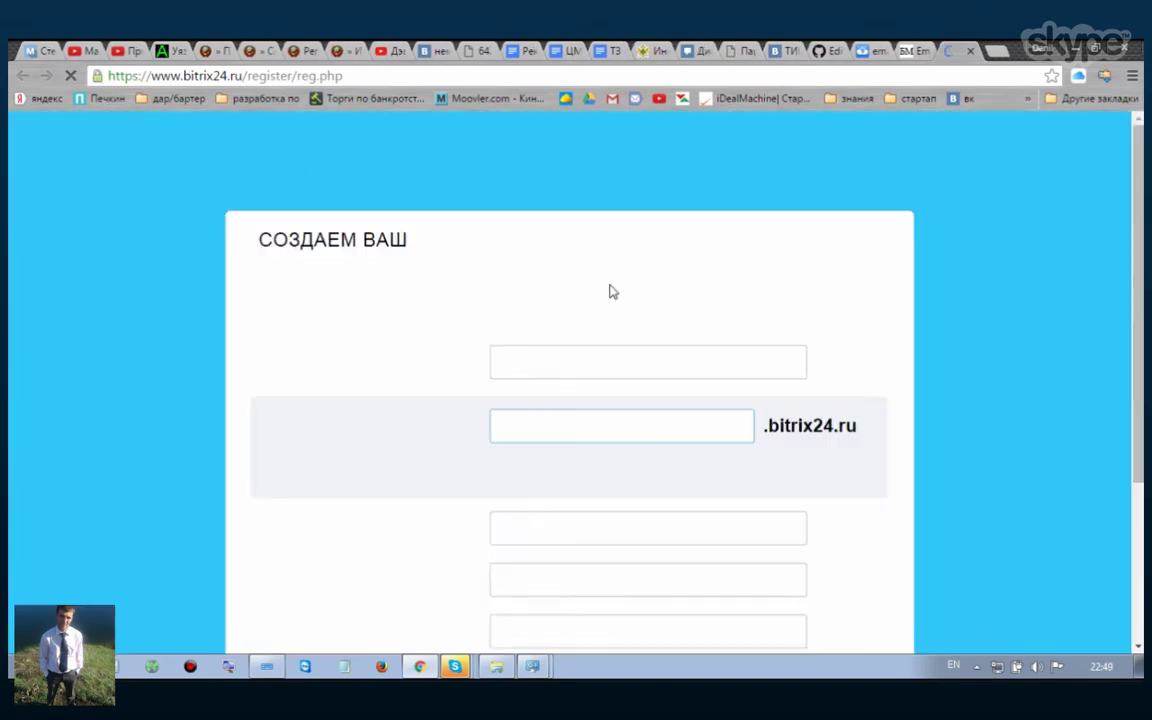
# Step: Enter 'Емайл маркетинг' as the company name, fixing the wrong keyboard layout
pyautogui.click(561, 370)
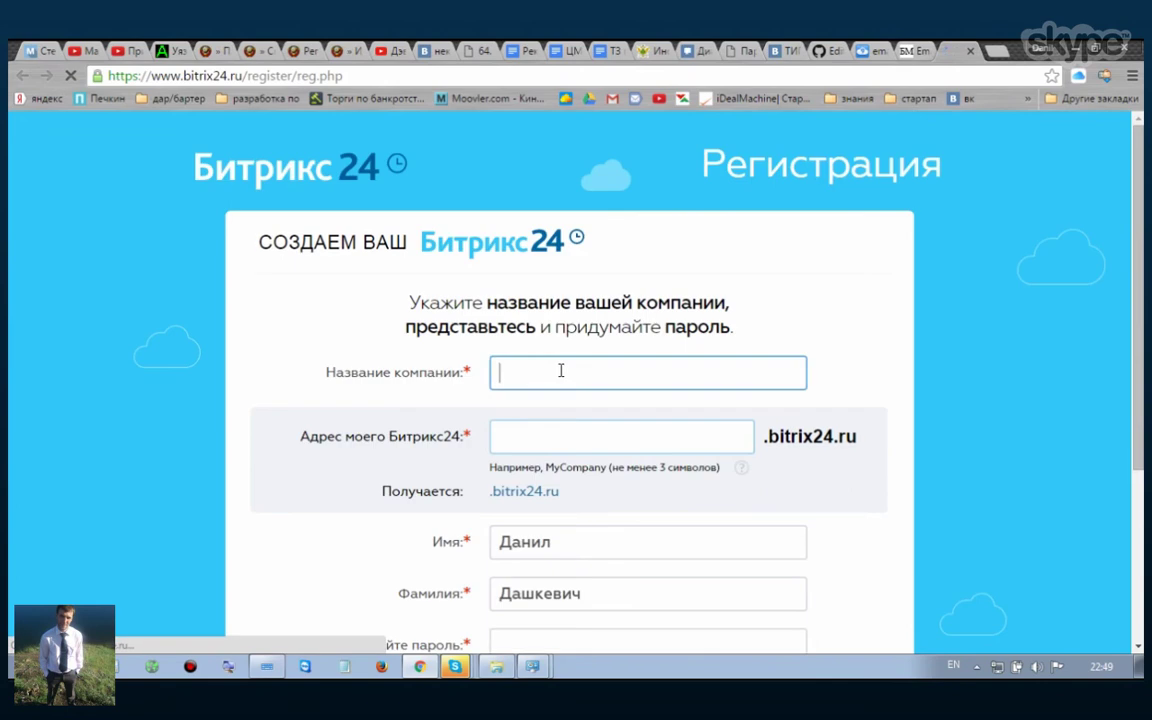
pyautogui.write('Т')
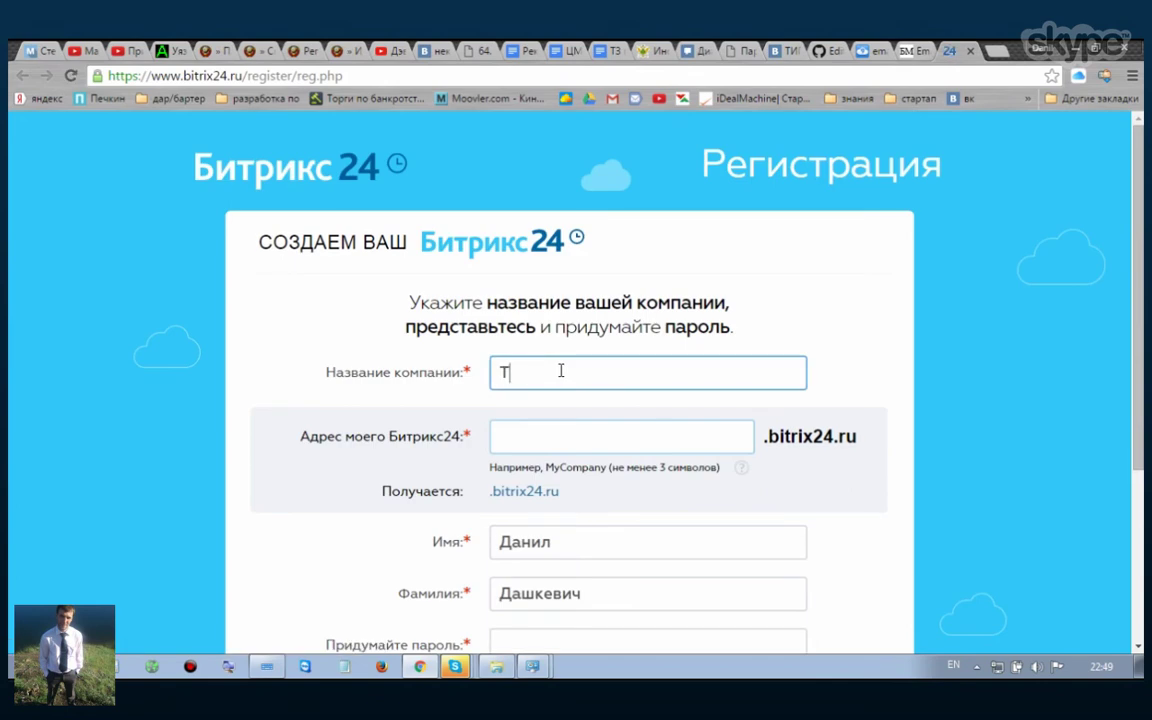
pyautogui.write('vfqk')
pyautogui.hotkey('ctrl', 'a')
pyautogui.write('E')
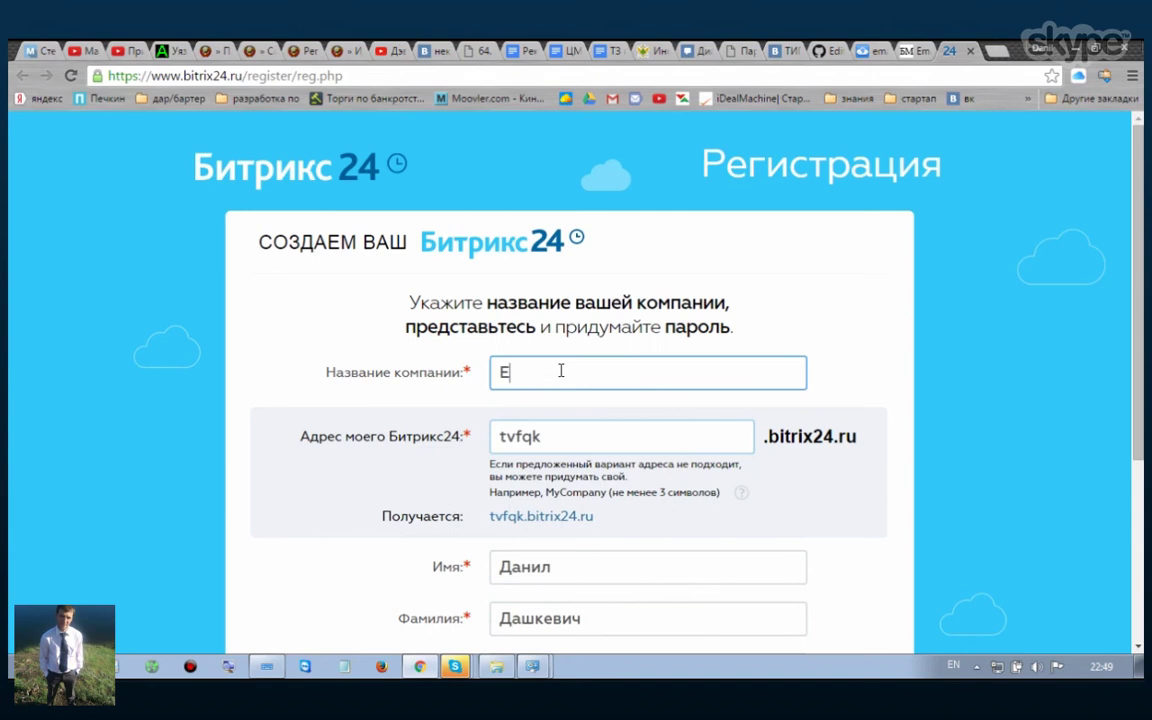
pyautogui.hotkey('alt', 'shift')
pyautogui.write('майл ма')
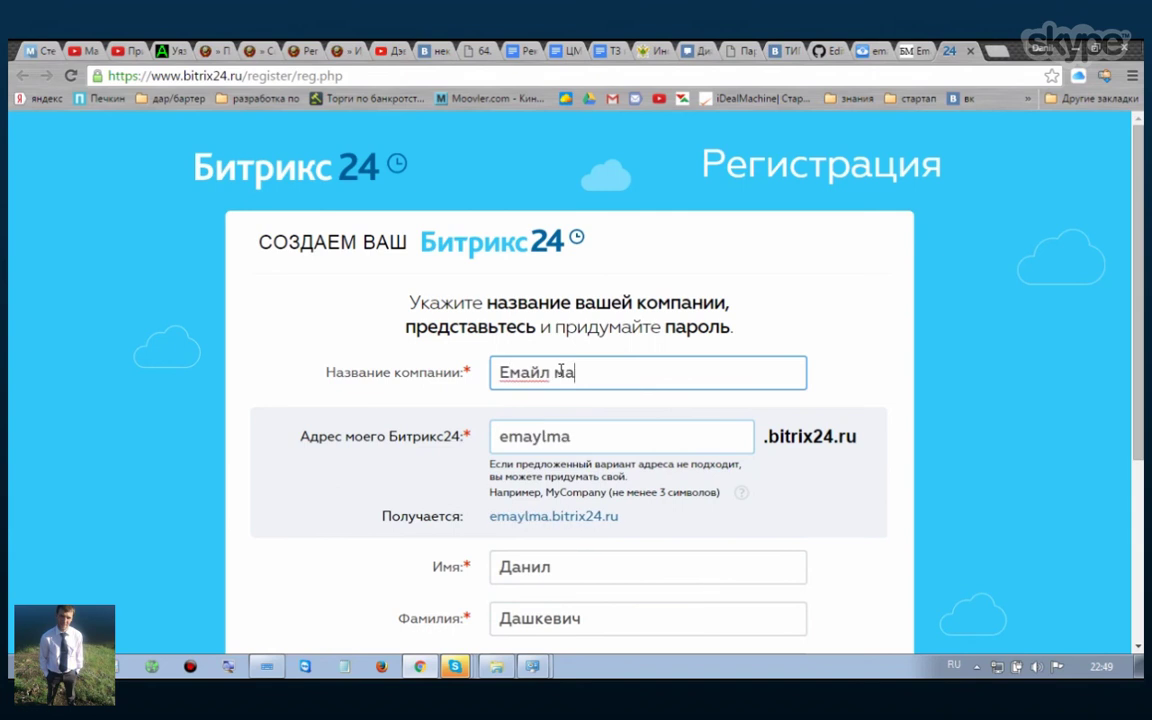
pyautogui.write('ркетинг')
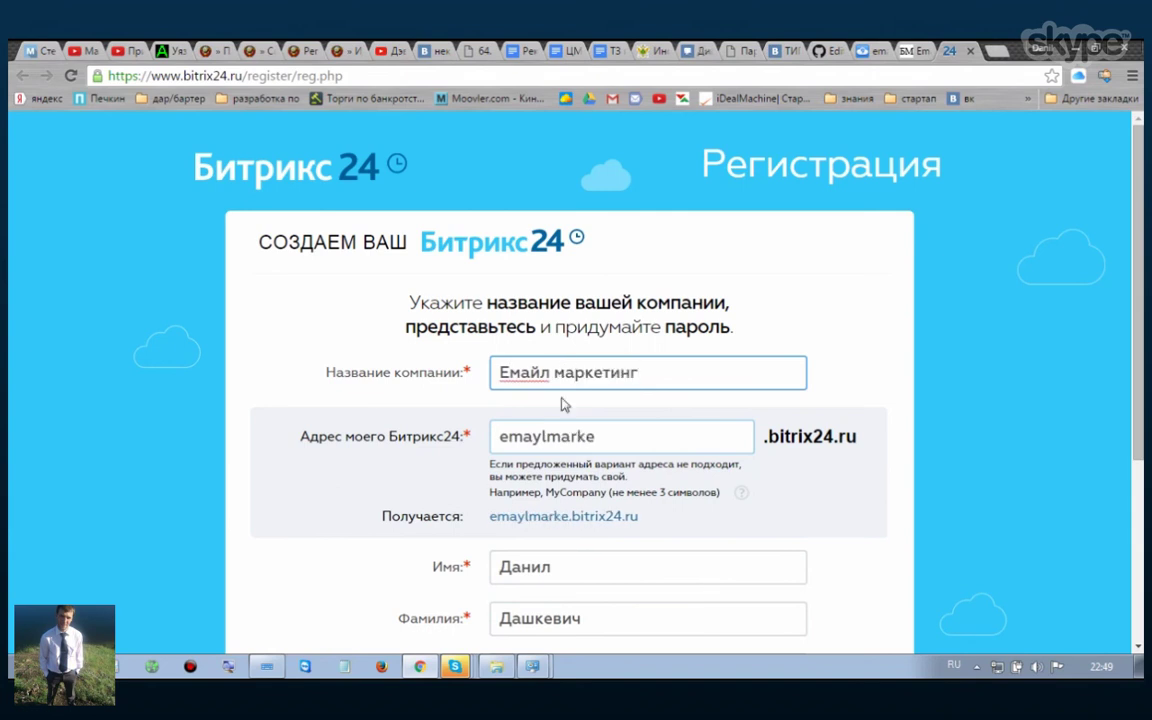
# Step: Change the portal address to 'email-marketing' so it reads email-marketing.bitrix24.ru
pyautogui.click(597, 437)
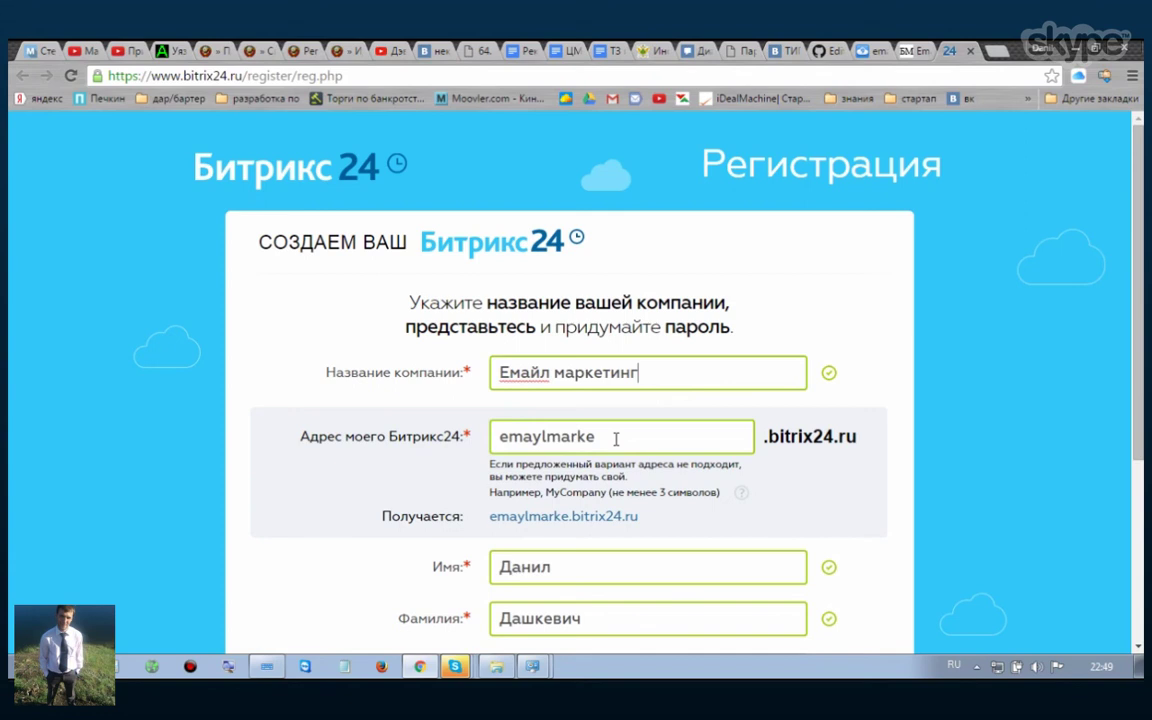
pyautogui.click(541, 436)
pyautogui.press('BackSpace')
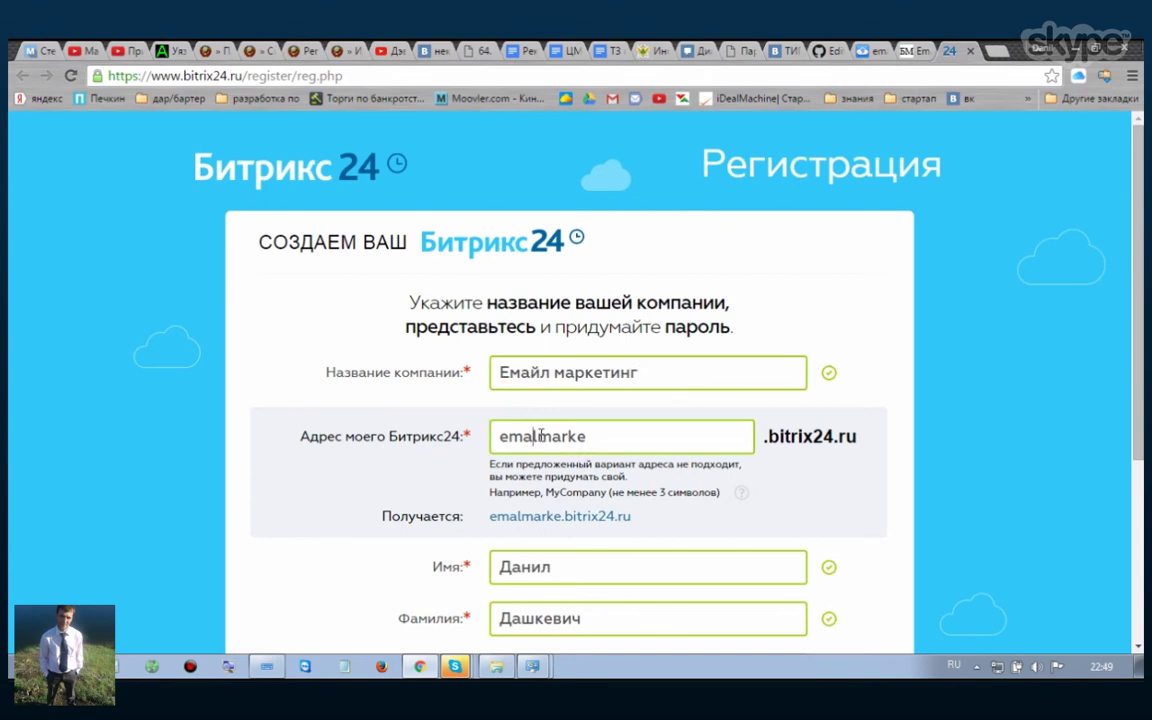
pyautogui.hotkey('alt', 'shift')
pyautogui.write('ilmarke')
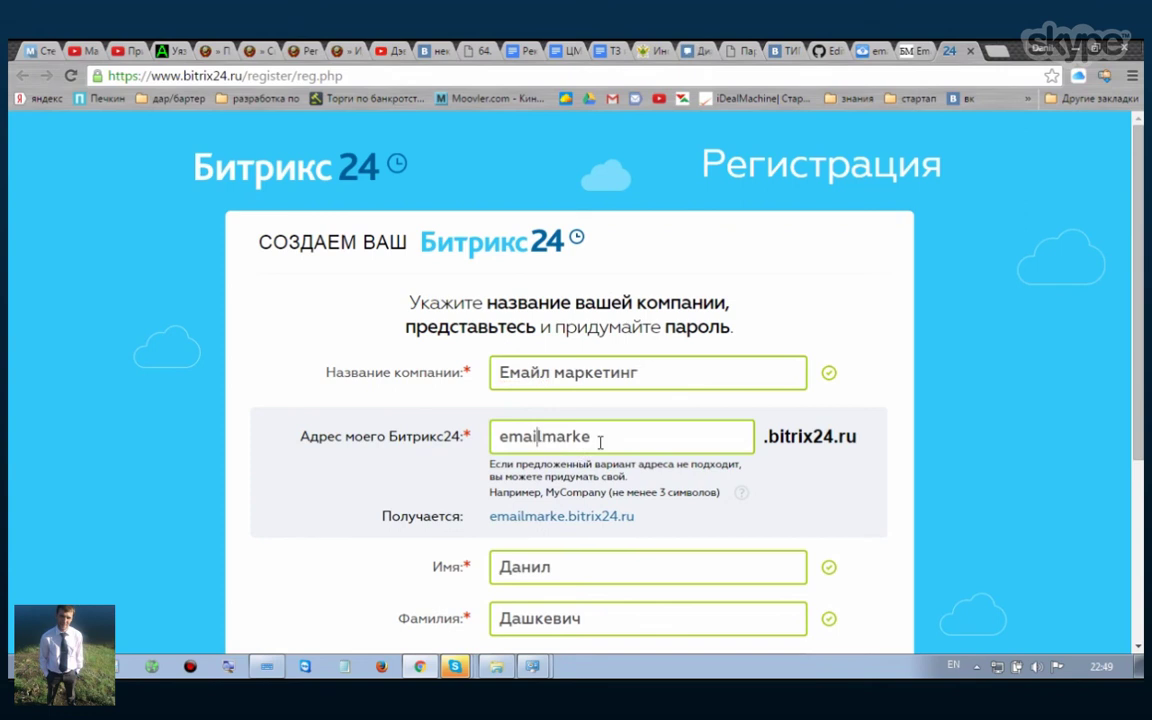
pyautogui.write('t')
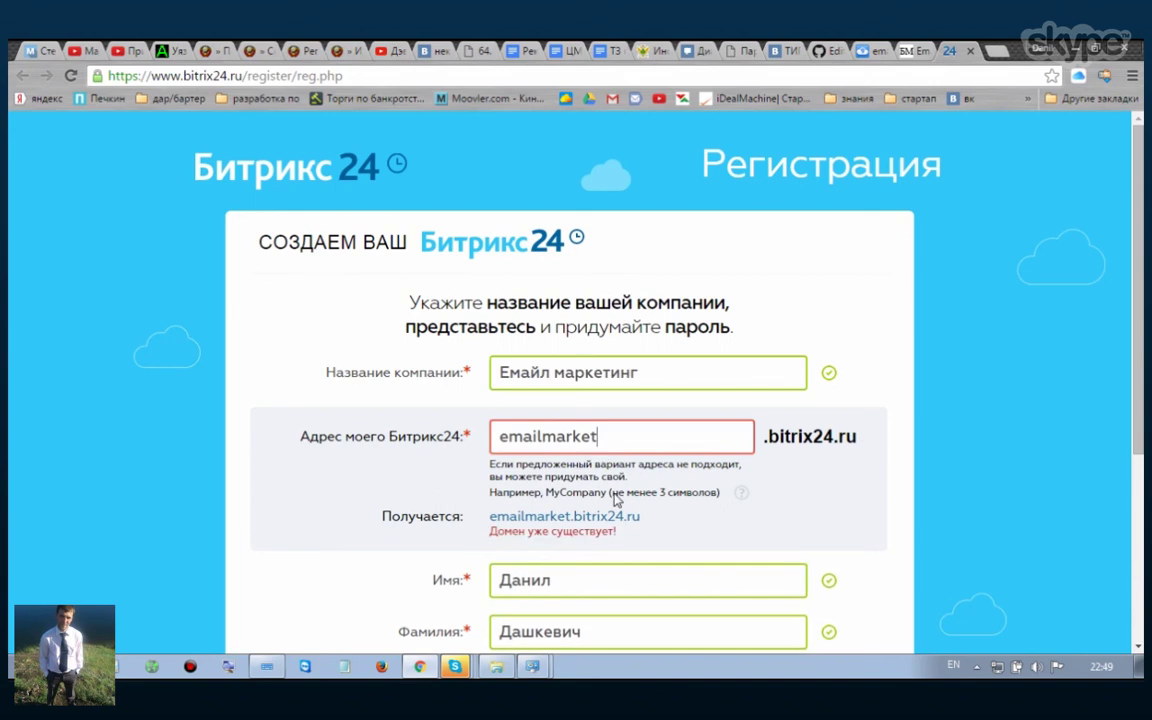
pyautogui.write('ing')
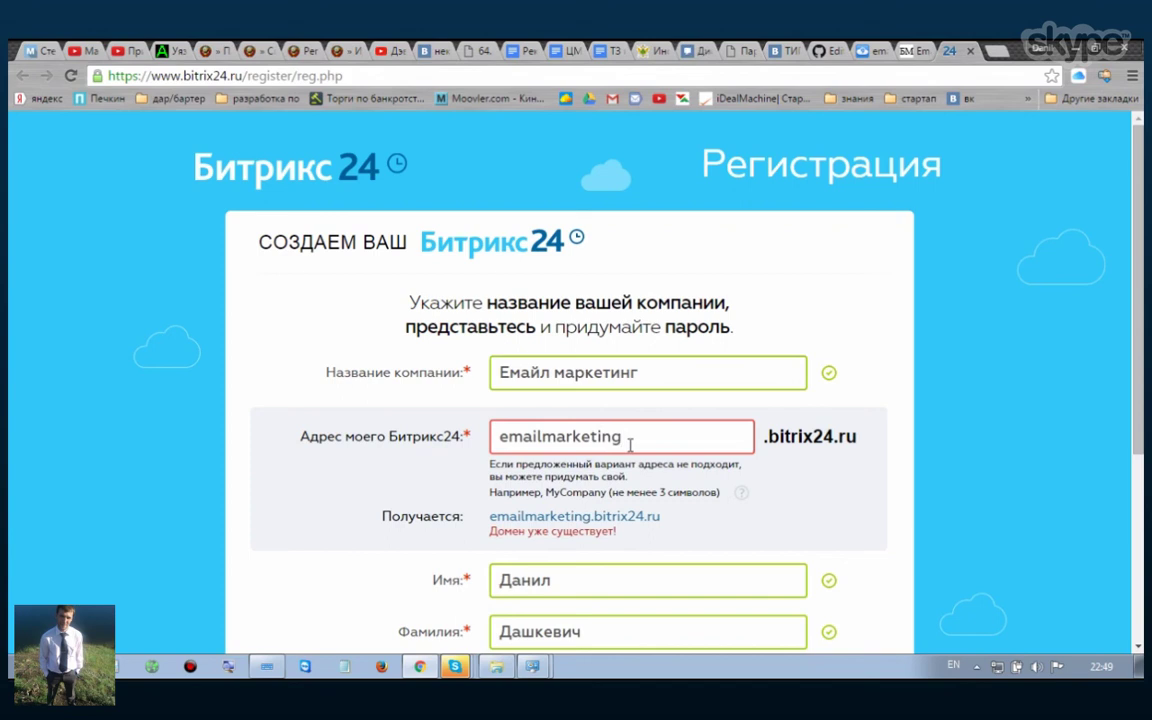
pyautogui.write('5')
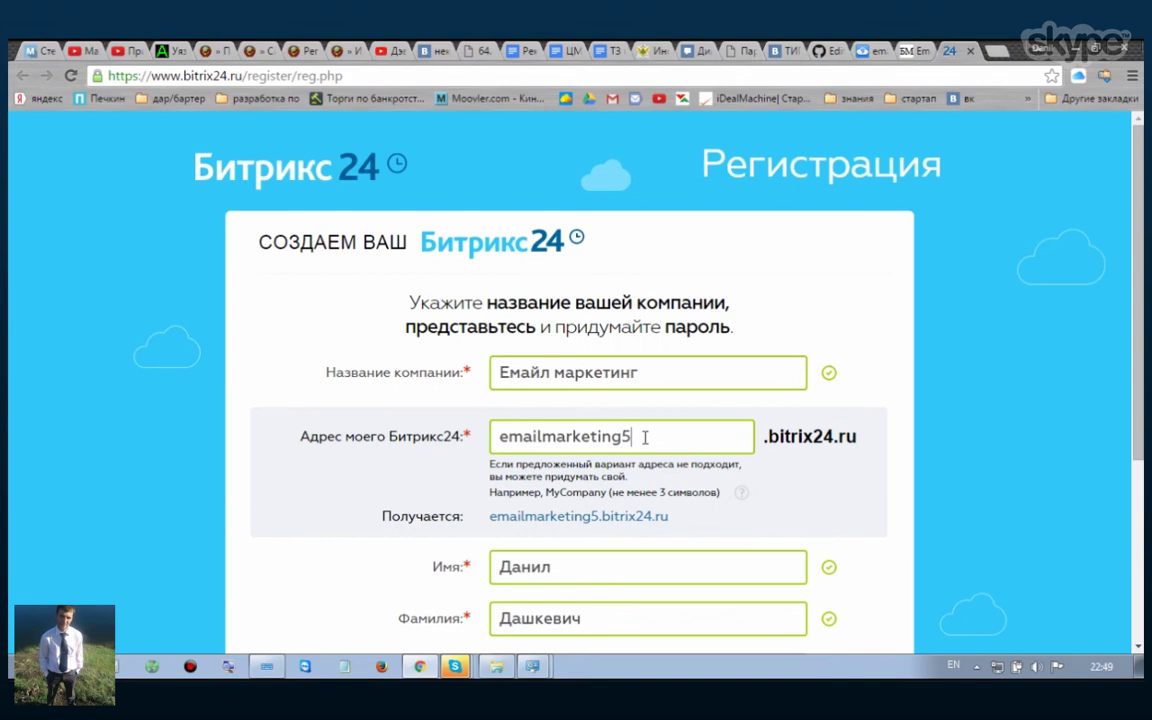
pyautogui.press('BackSpace')
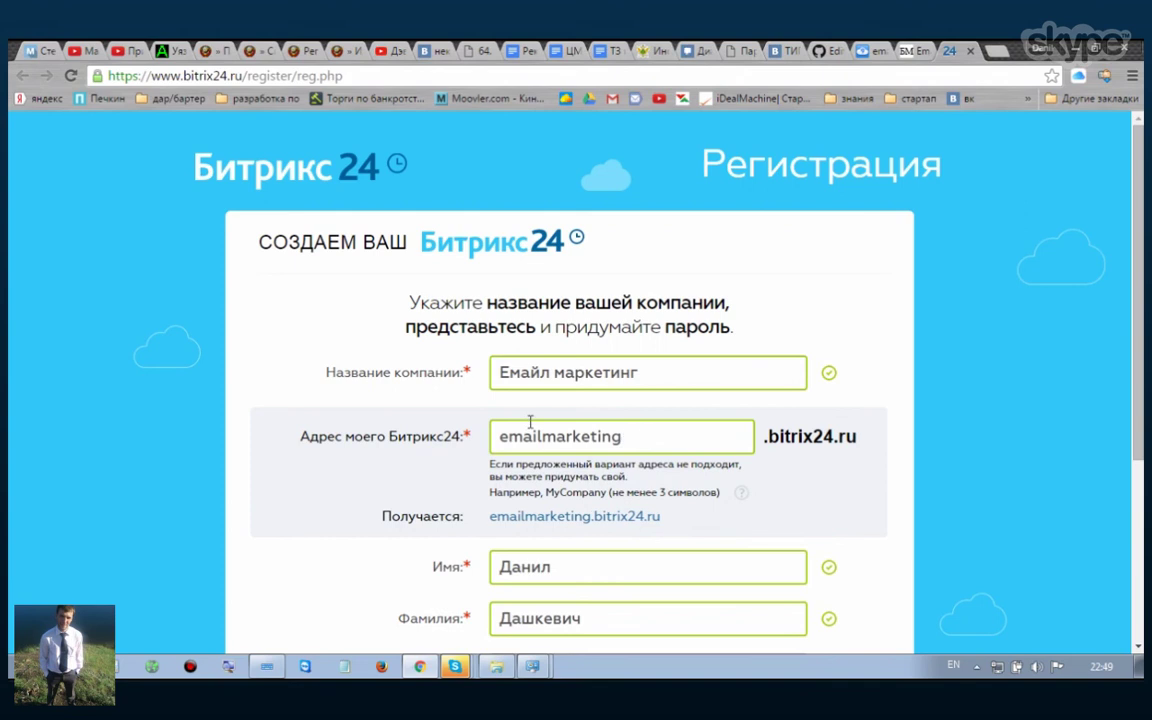
pyautogui.click(543, 436)
pyautogui.write('-')
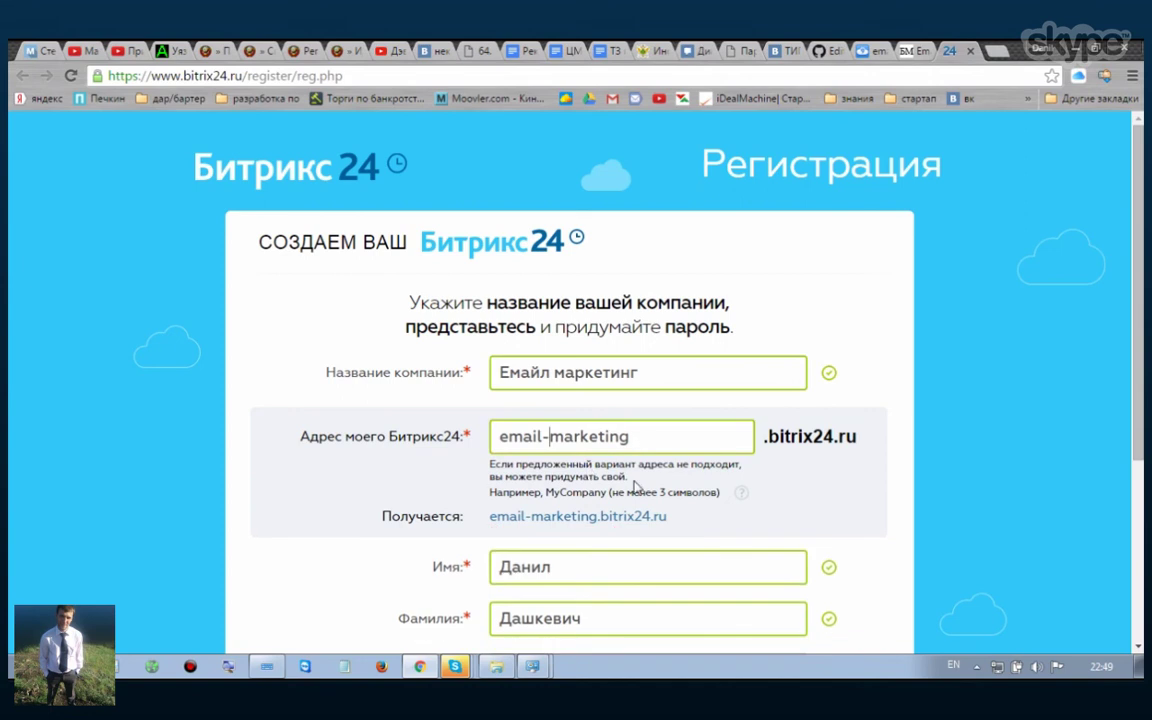
pyautogui.scroll(-2, 605, 496)
pyautogui.click(587, 496)
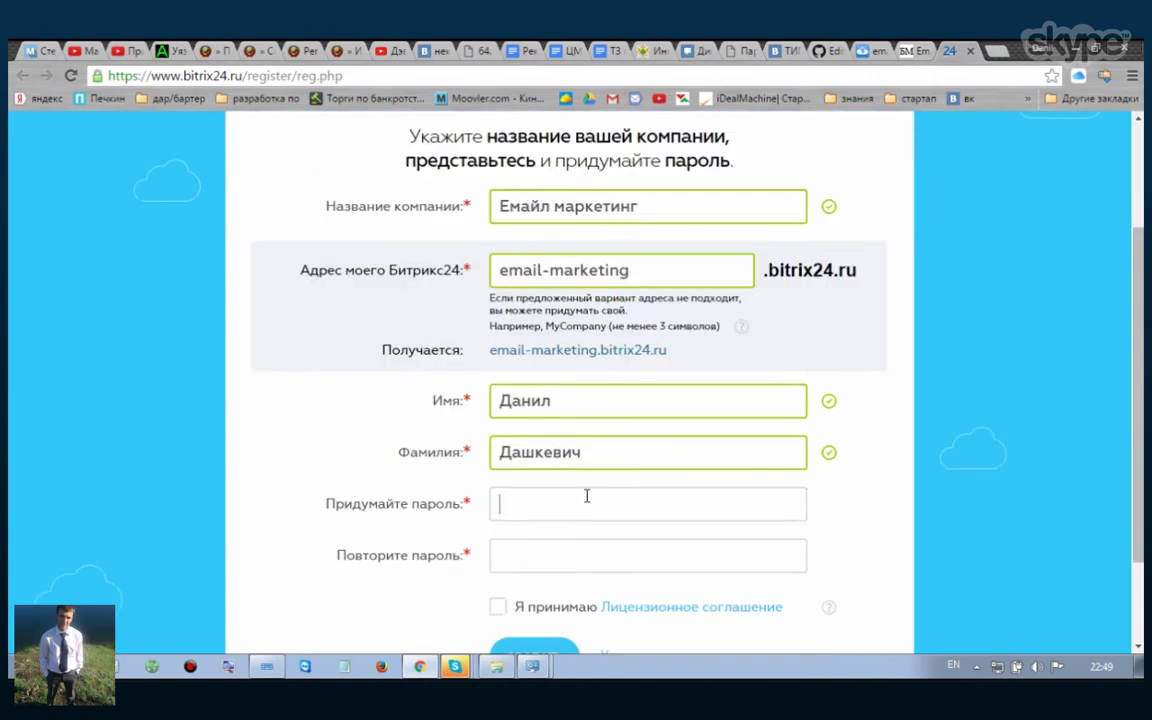
# Step: Set and confirm a letters-and-digits portal password, then accept the licence agreement
pyautogui.write('••••••')
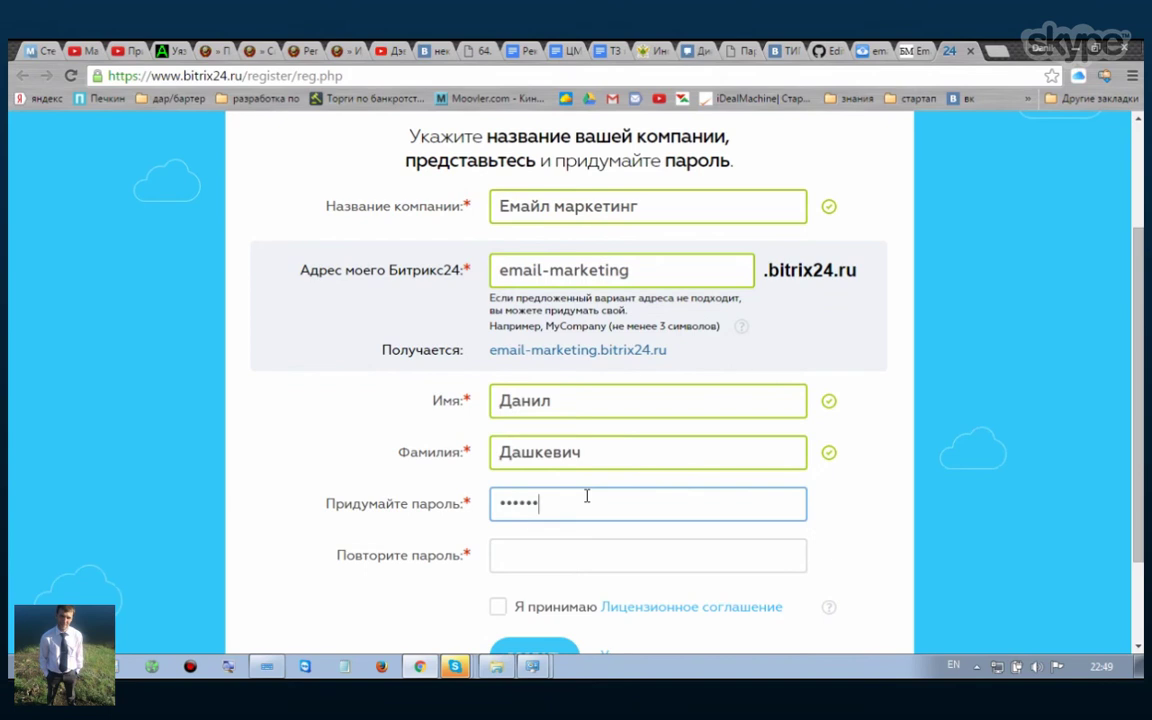
pyautogui.press('Tab')
pyautogui.write('••••••')
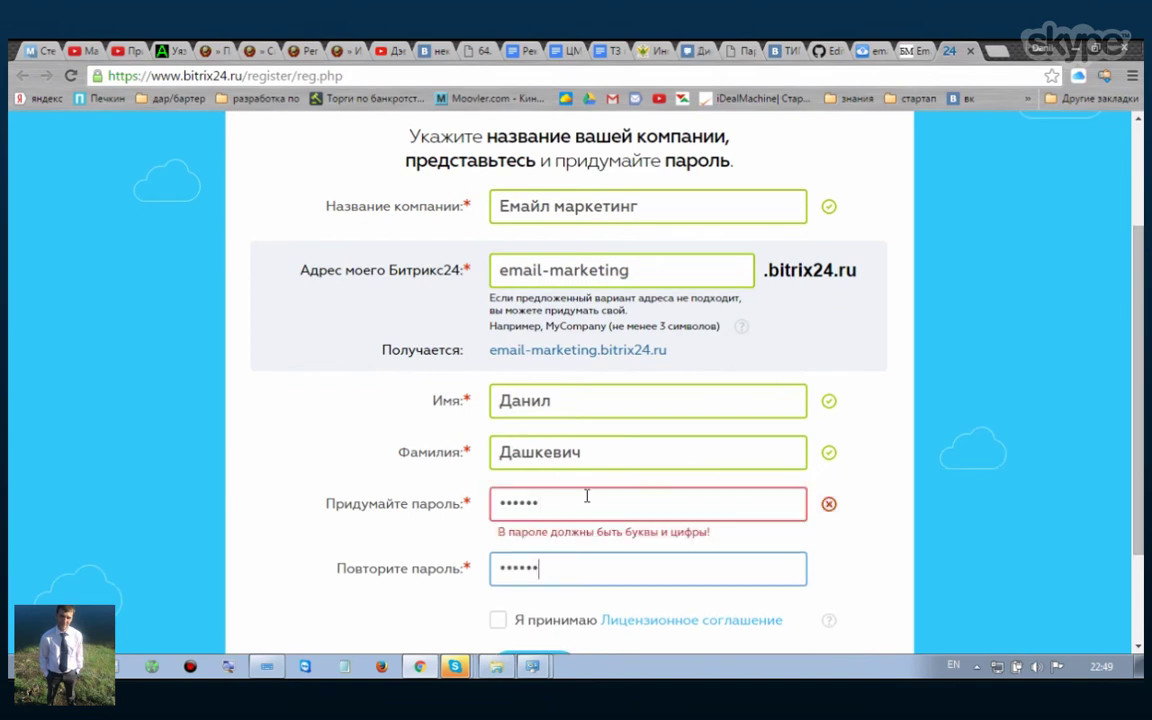
pyautogui.hotkey('shift', 'Tab')
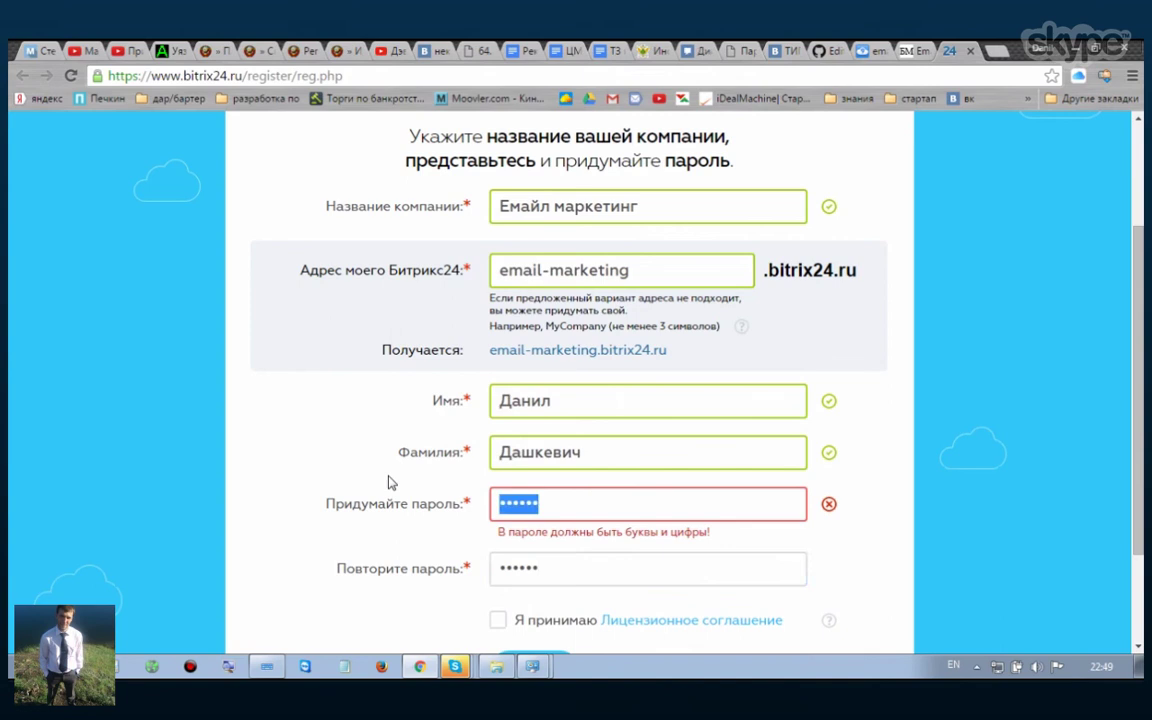
pyautogui.write('•••••')
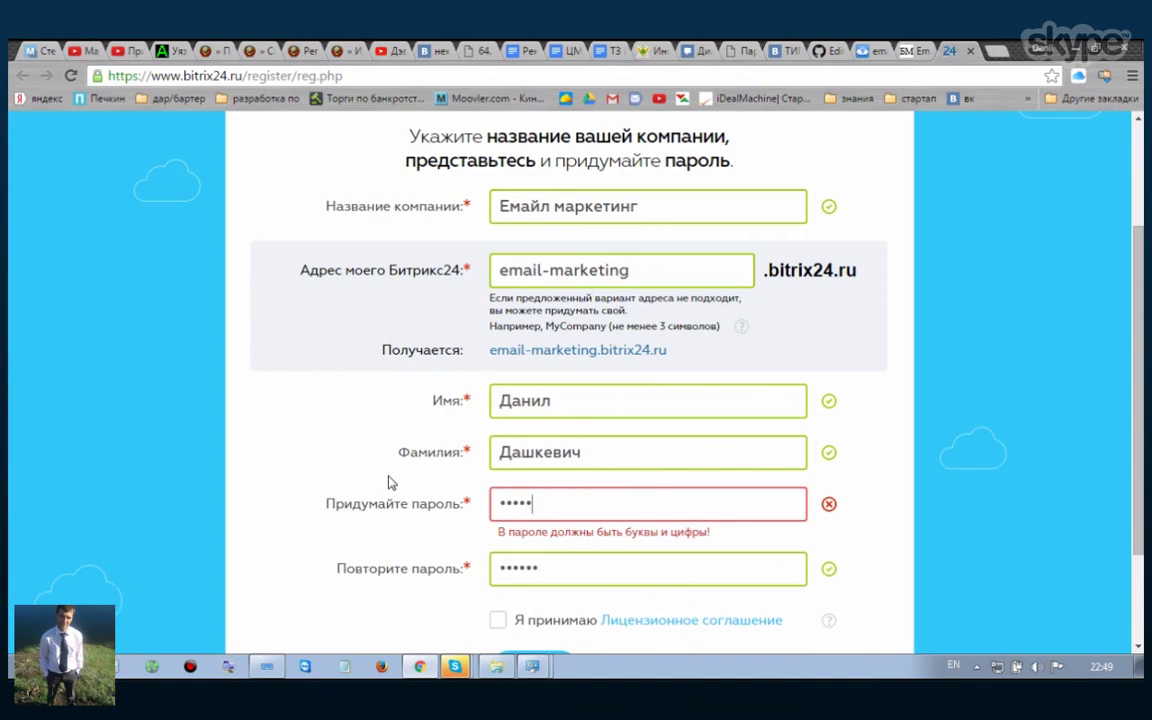
pyautogui.write('••••')
pyautogui.press('Tab')
pyautogui.write('•••••••••')
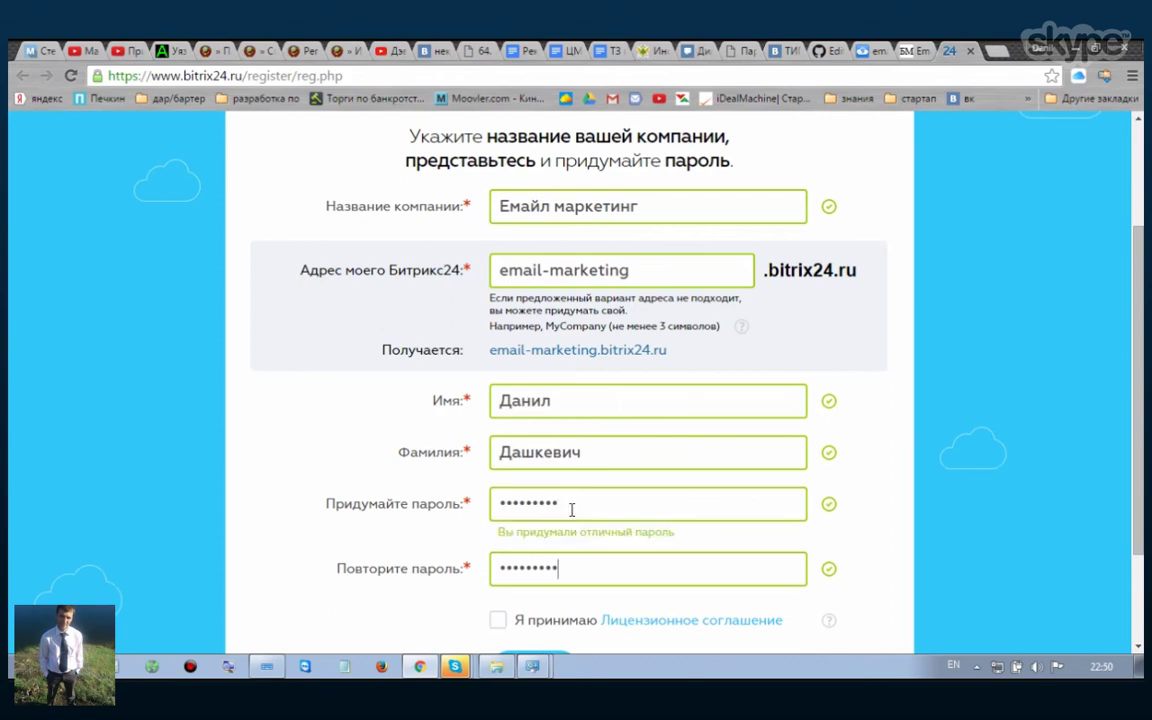
pyautogui.scroll(-1, 535, 537)
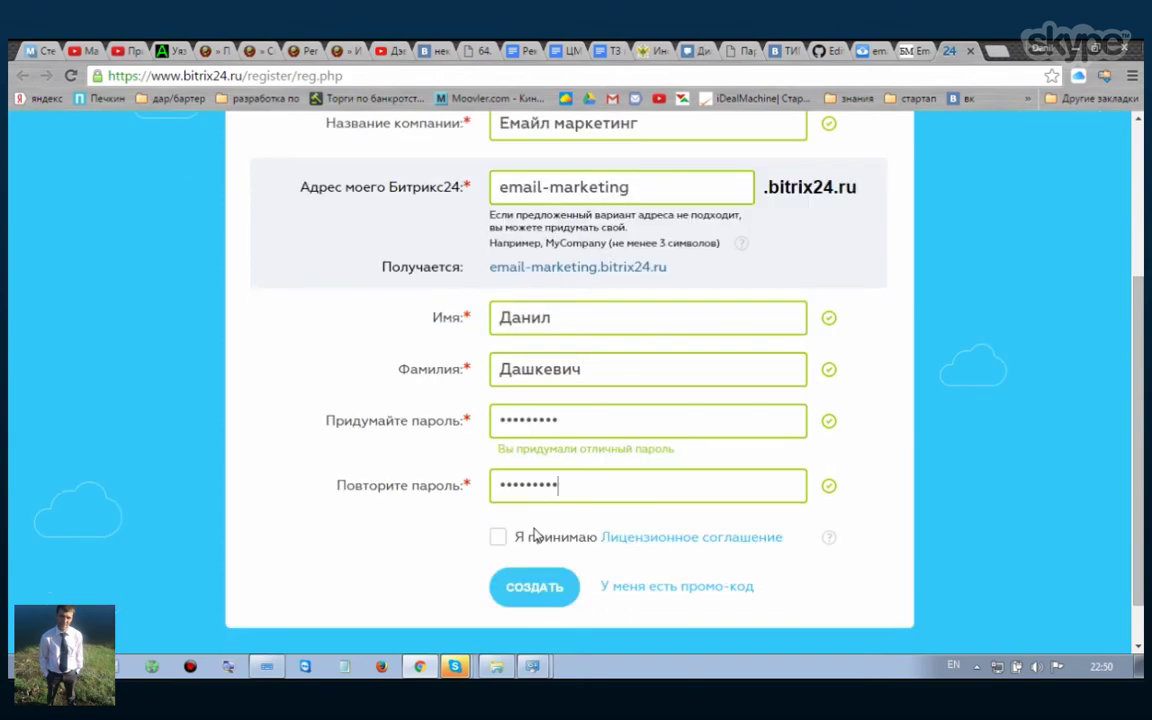
pyautogui.click(535, 537)
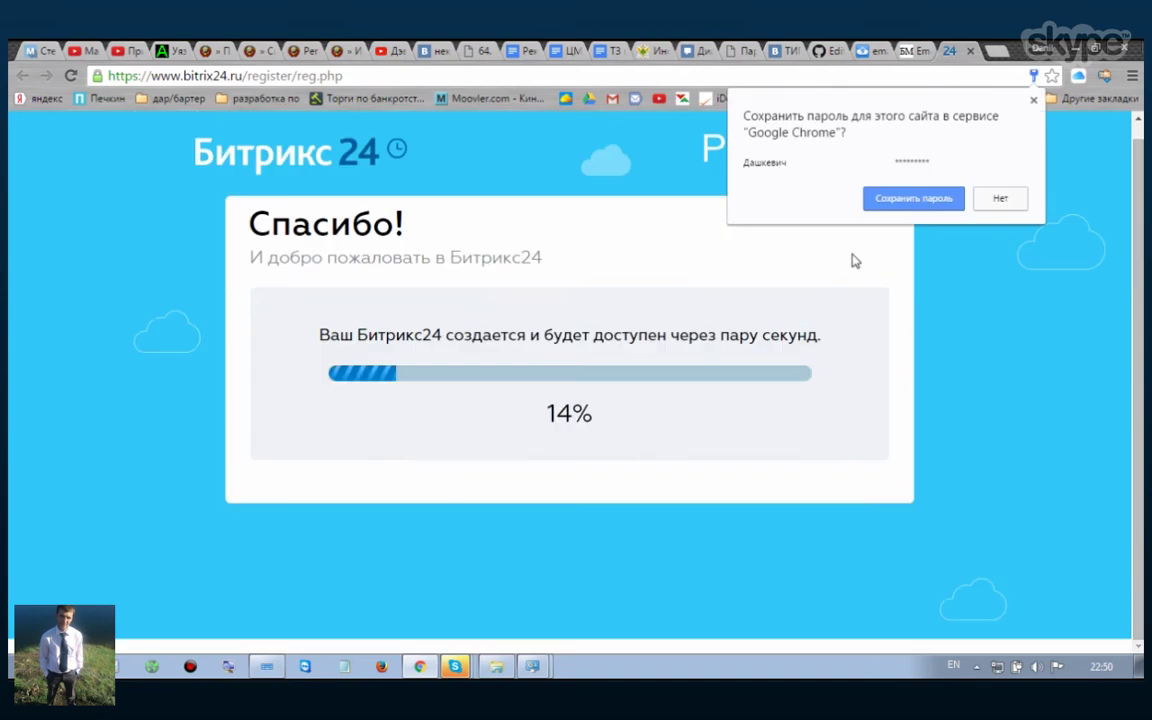
# Step: Dismiss the save-password prompt and go to the new email-marketing.bitrix24.ru portal
pyautogui.click(914, 199)
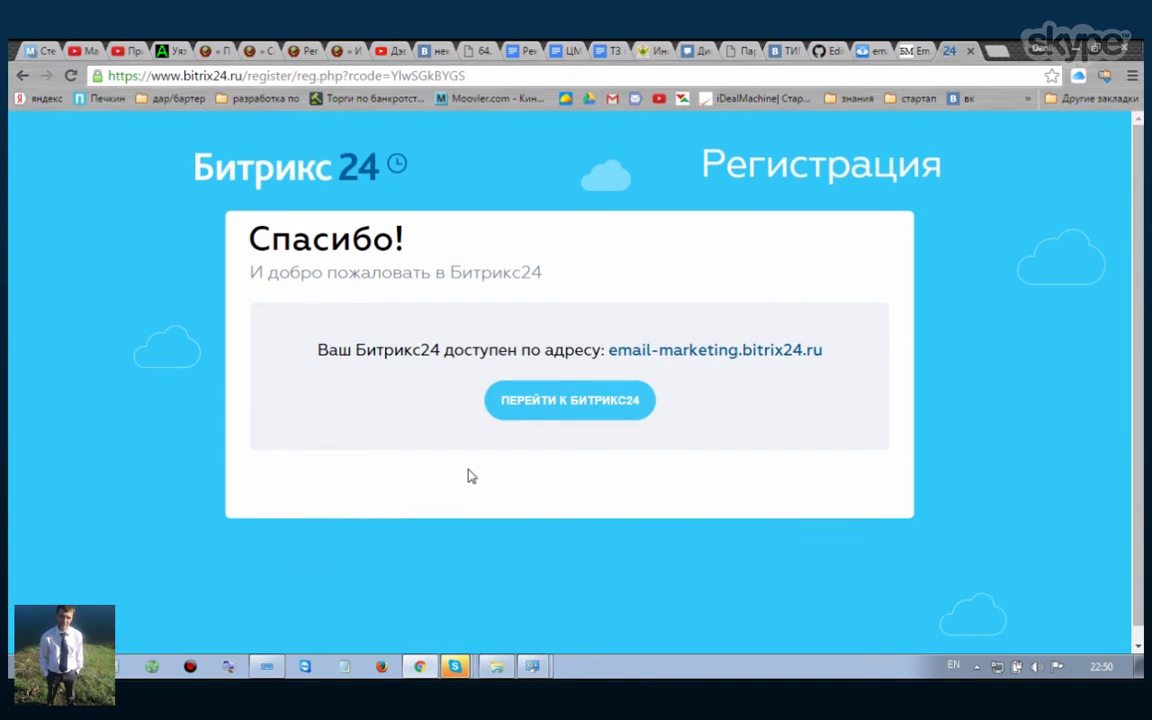
pyautogui.scroll(-1, 471, 476)
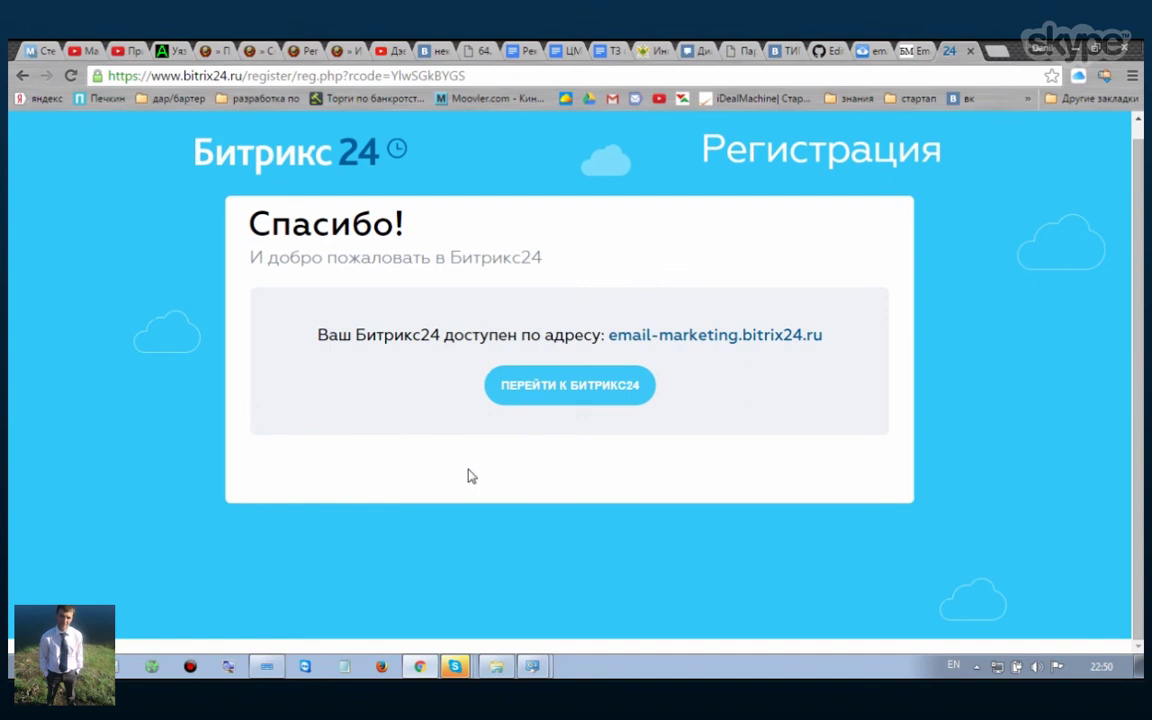
pyautogui.click(551, 401)
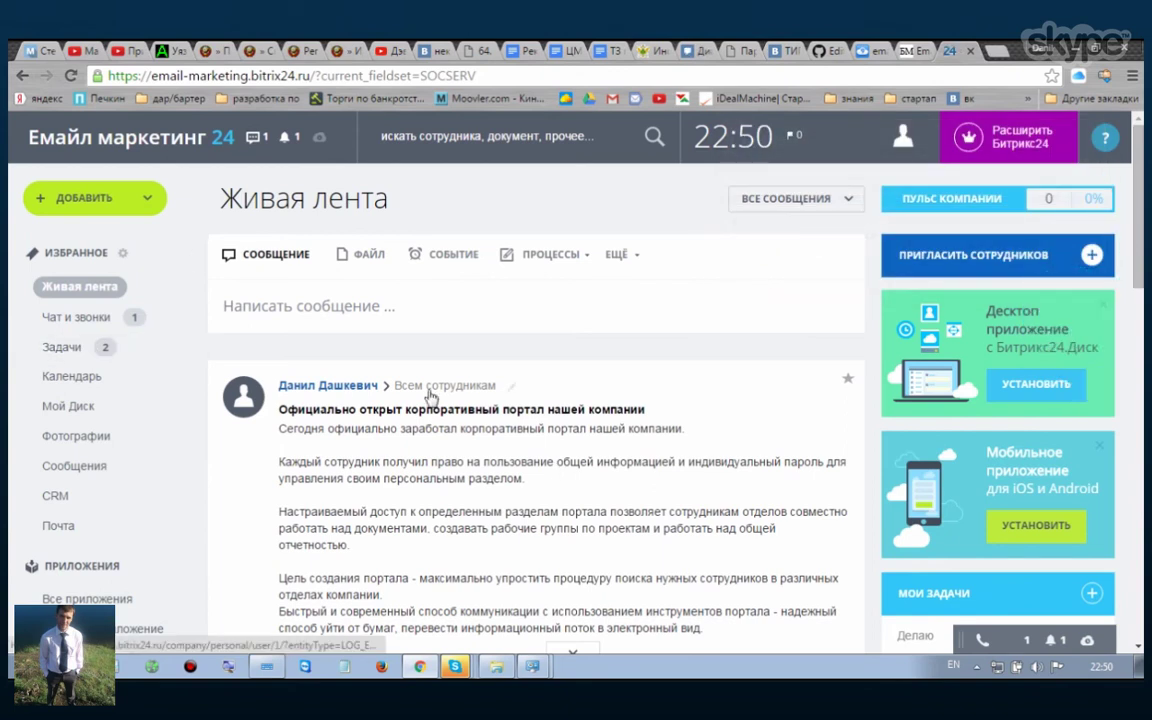
# Step: Scroll through the Живая лента feed's sample posts and the sidebar menu
pyautogui.scroll(-3, 494, 425)
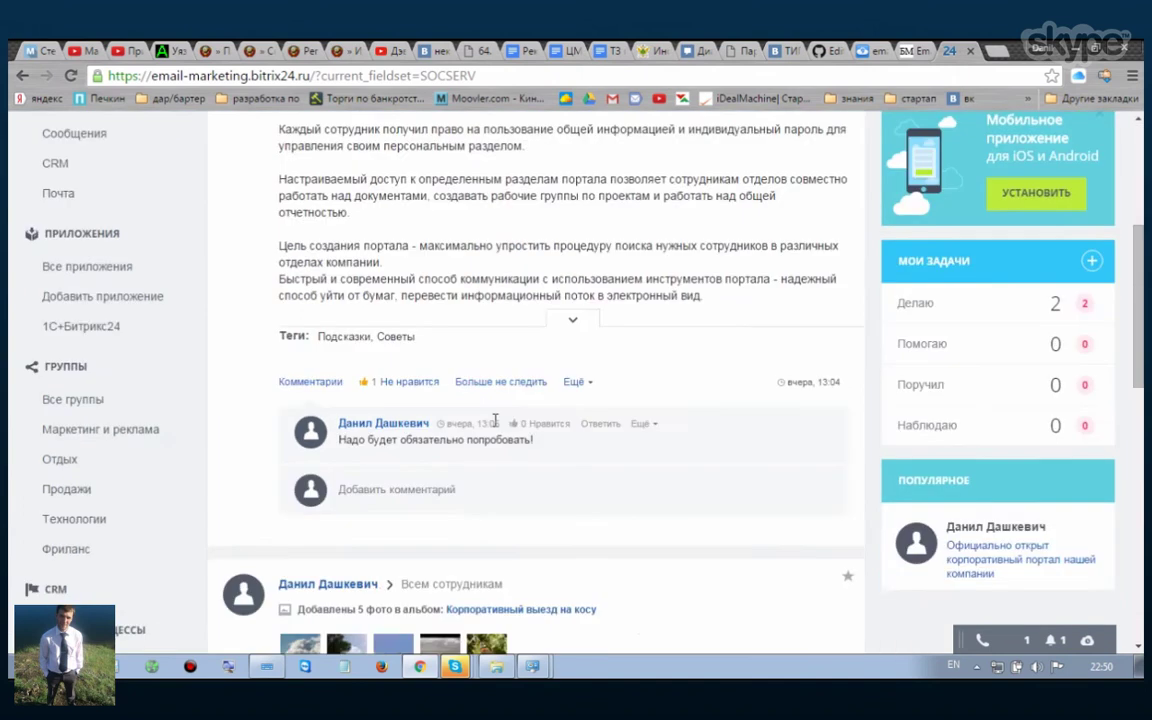
pyautogui.scroll(-2, 494, 421)
pyautogui.scroll(-1, 480, 430)
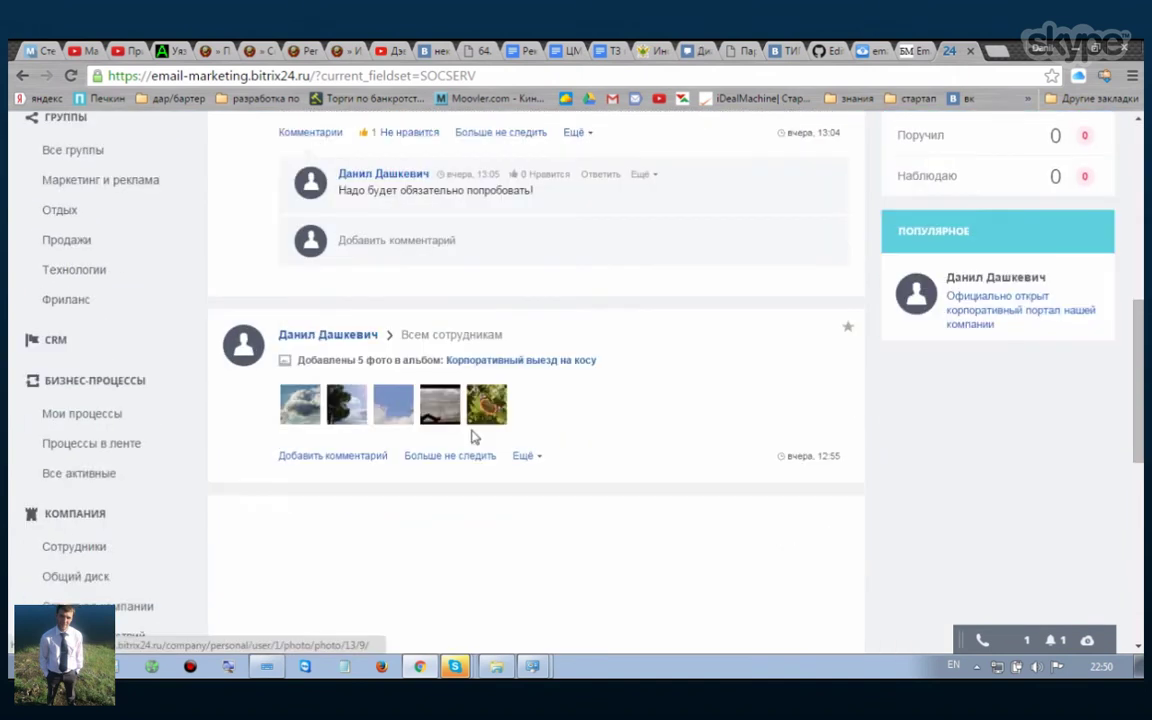
pyautogui.scroll(-2, 474, 437)
pyautogui.scroll(1, 170, 445)
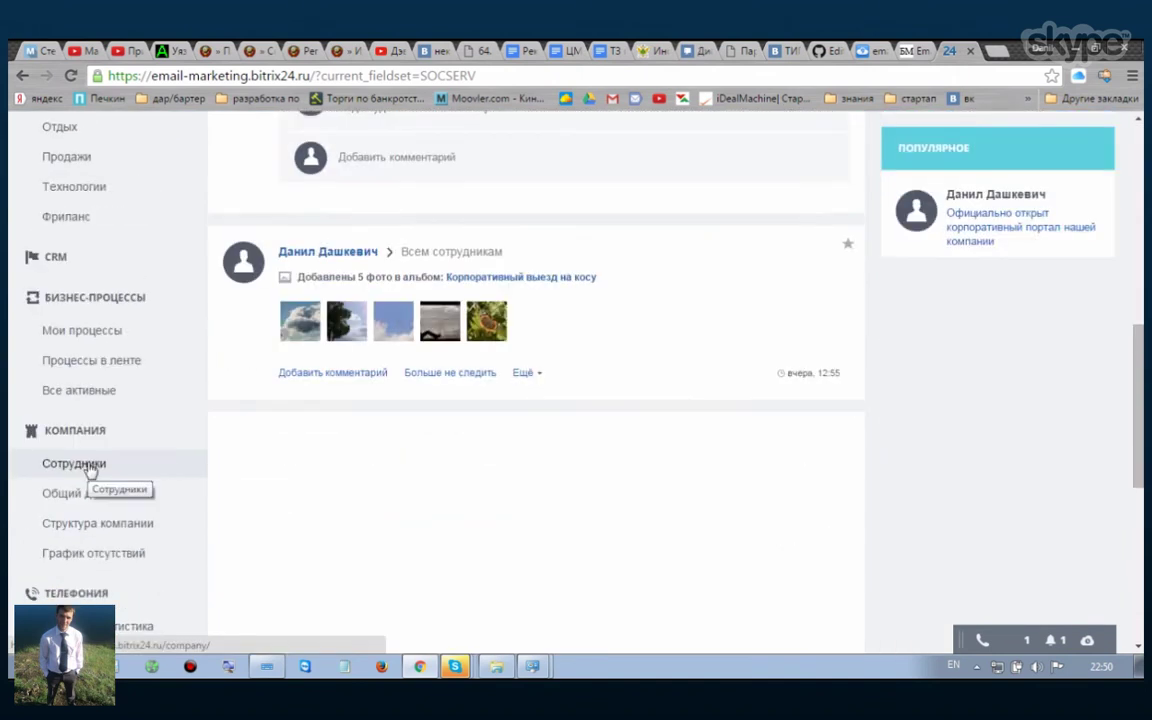
pyautogui.scroll(1, 91, 470)
pyautogui.scroll(2, 68, 270)
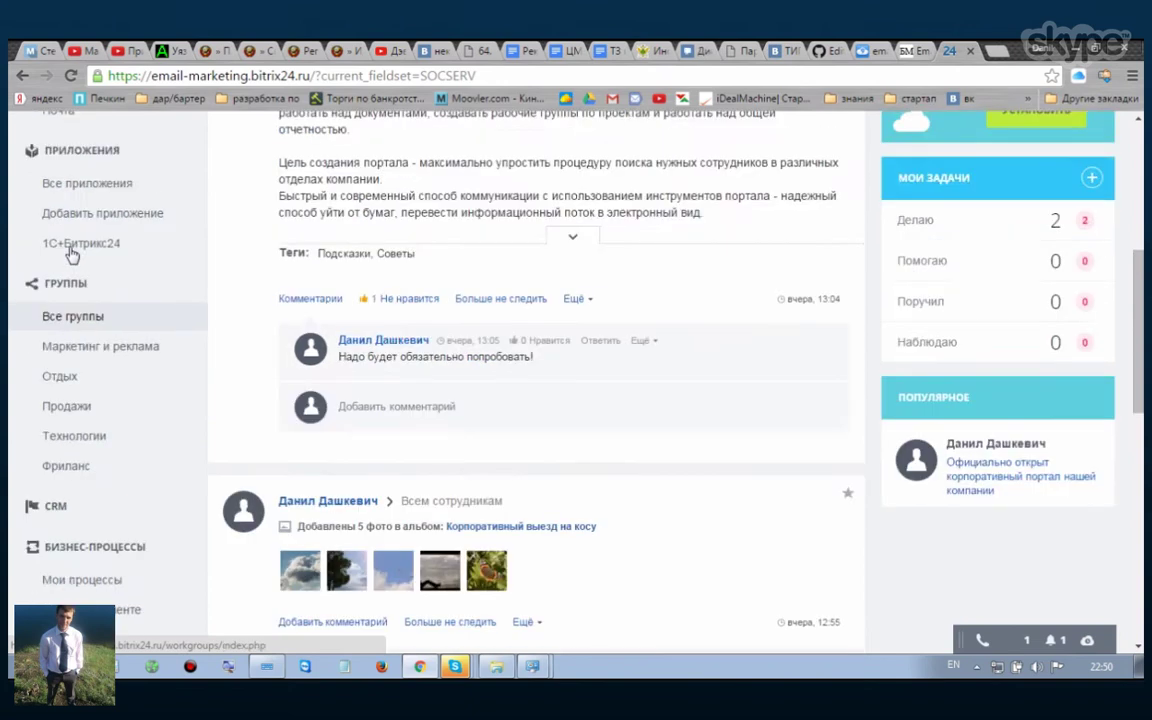
pyautogui.scroll(-3, 66, 380)
pyautogui.scroll(-3, 66, 380)
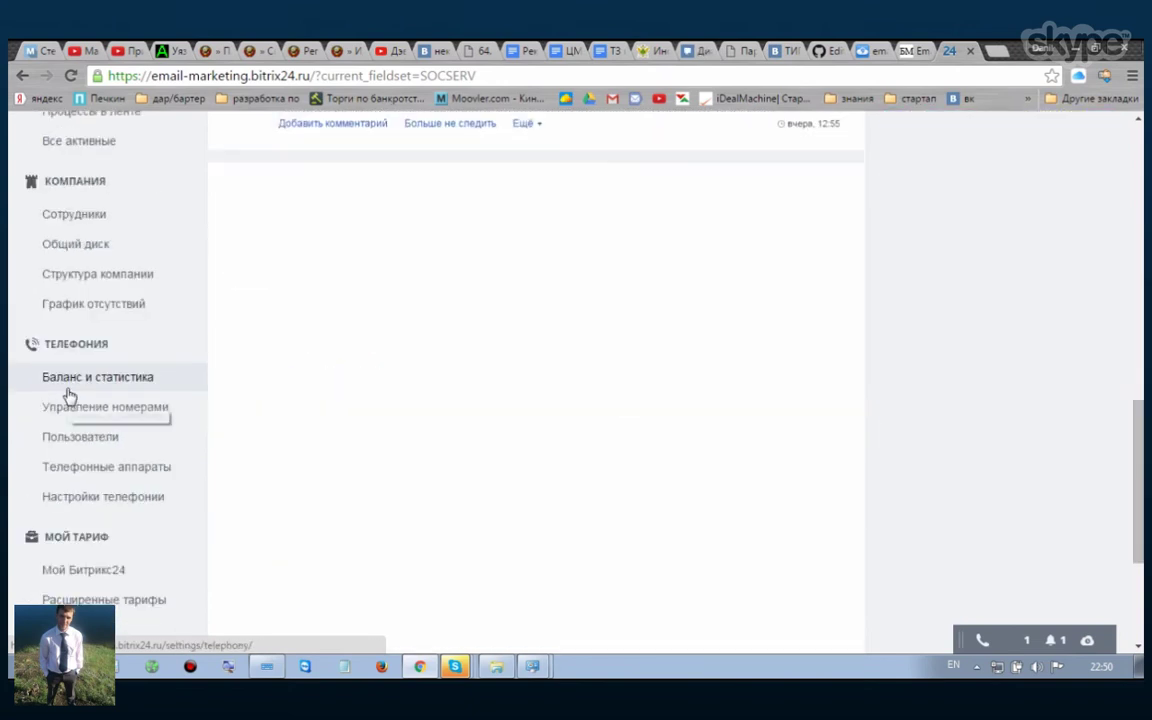
pyautogui.scroll(-2, 68, 396)
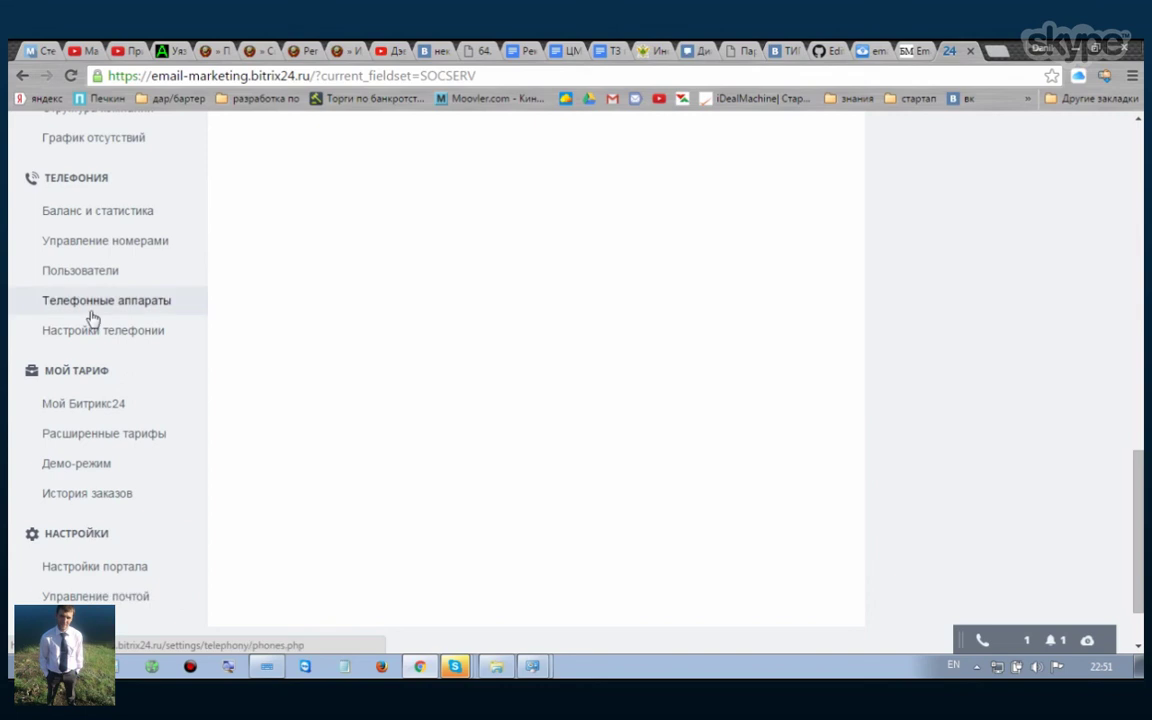
pyautogui.scroll(2, 92, 318)
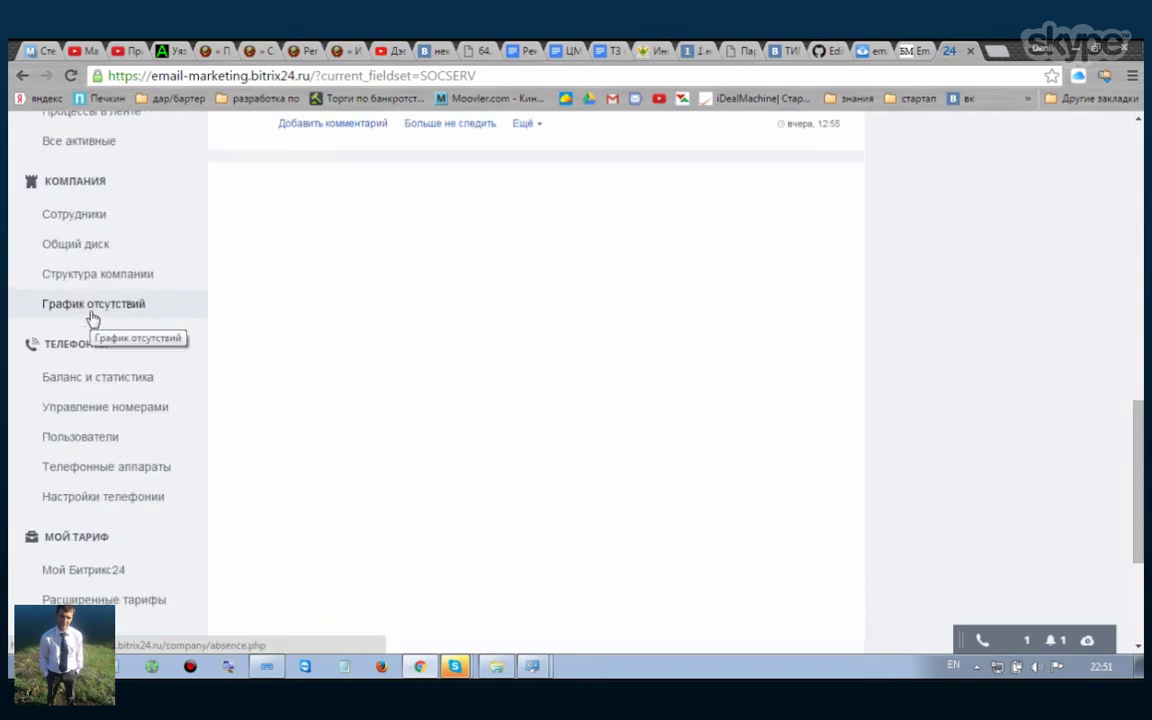
# Step: Open the Сотрудники directory and the ПРИГЛАСИТЬ СОТРУДНИКА form, then close it unsent
pyautogui.click(80, 216)
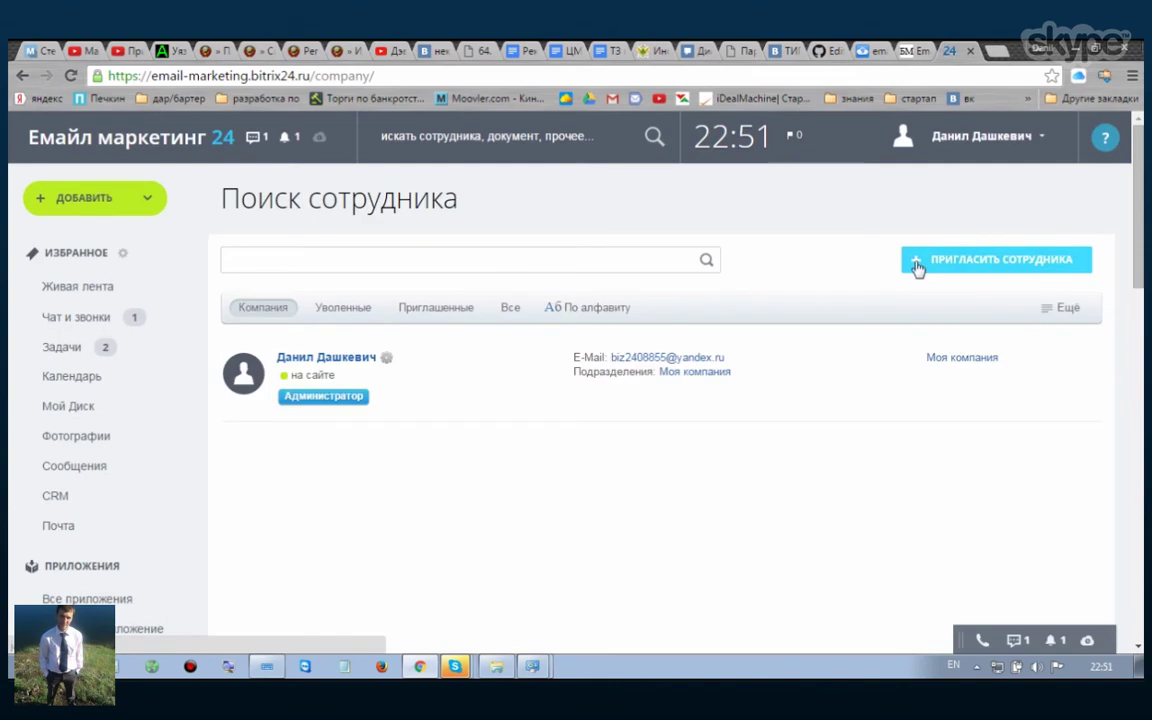
pyautogui.click(935, 262)
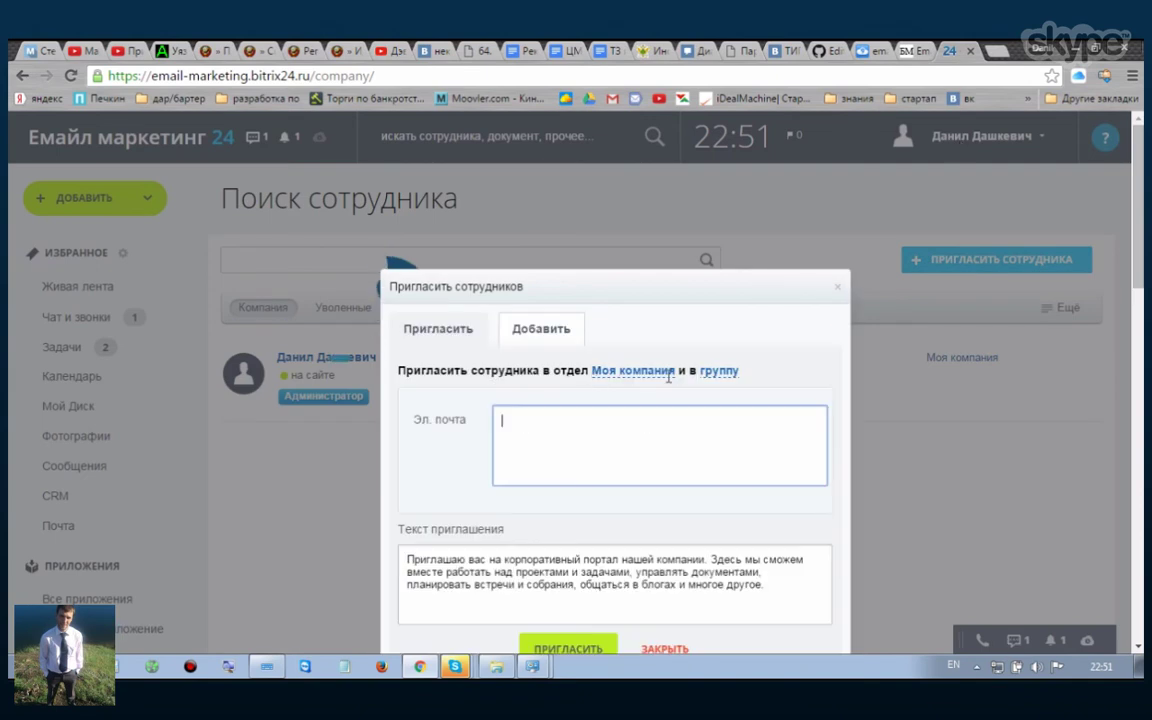
pyautogui.click(846, 286)
# Step: View Моя страница from the account menu, then return to the Сотрудники directory
pyautogui.click(973, 140)
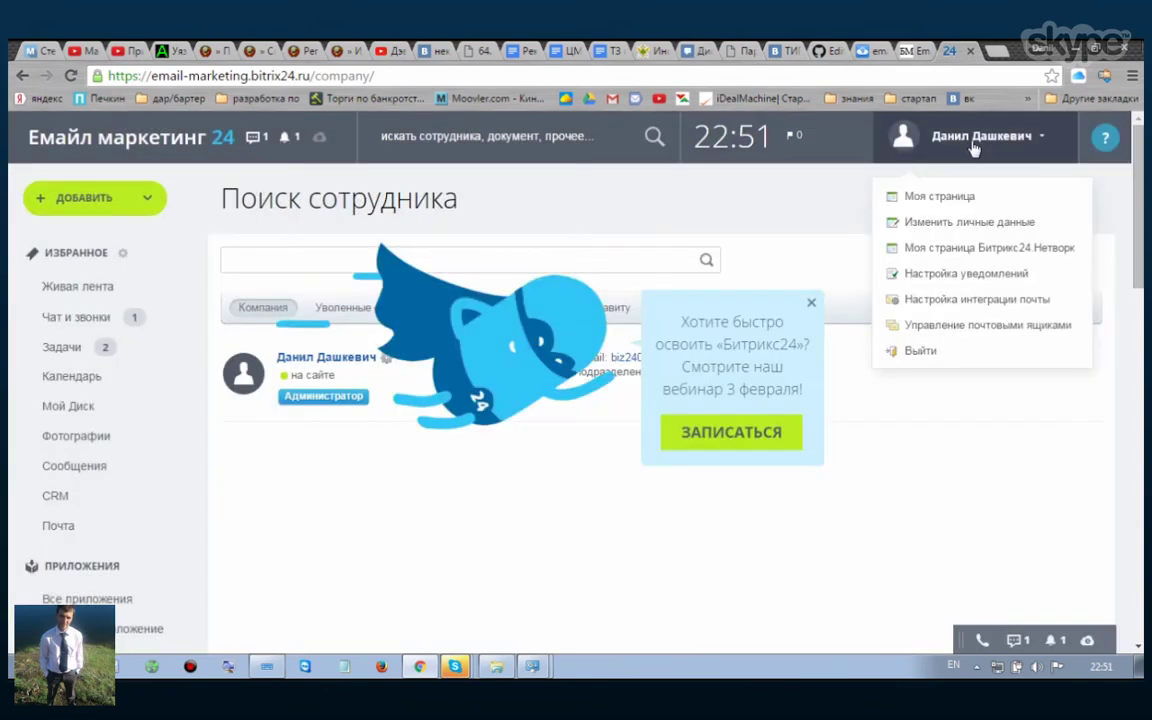
pyautogui.click(951, 204)
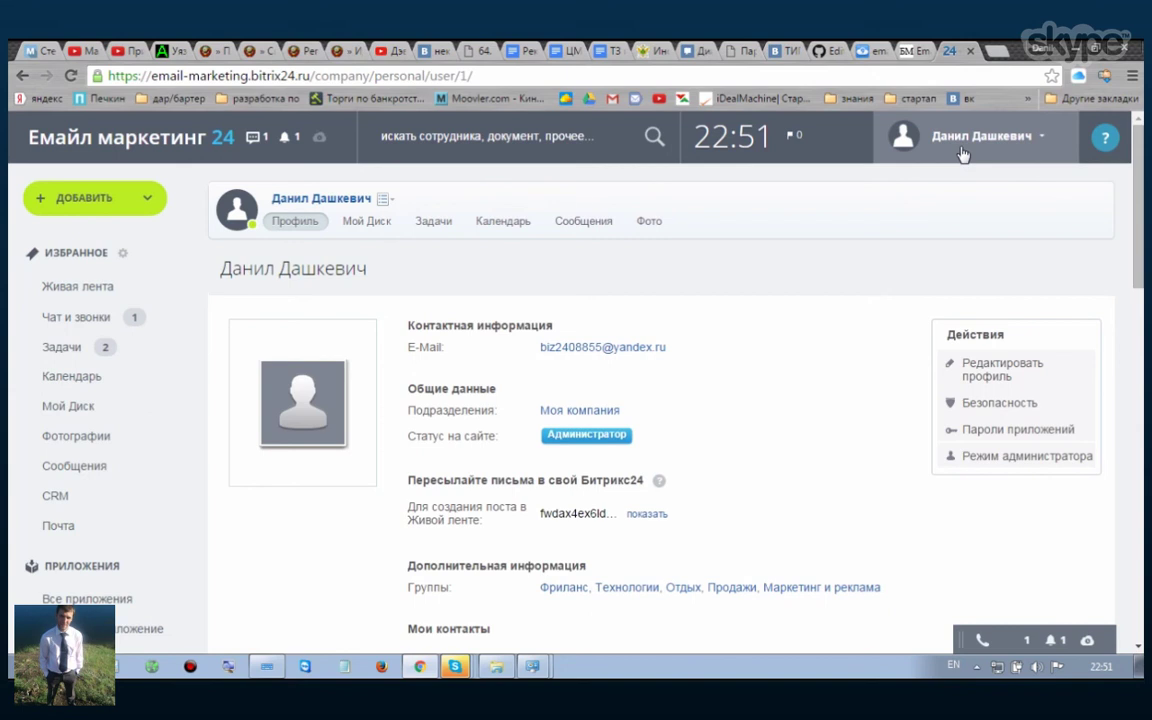
pyautogui.scroll(-4, 129, 436)
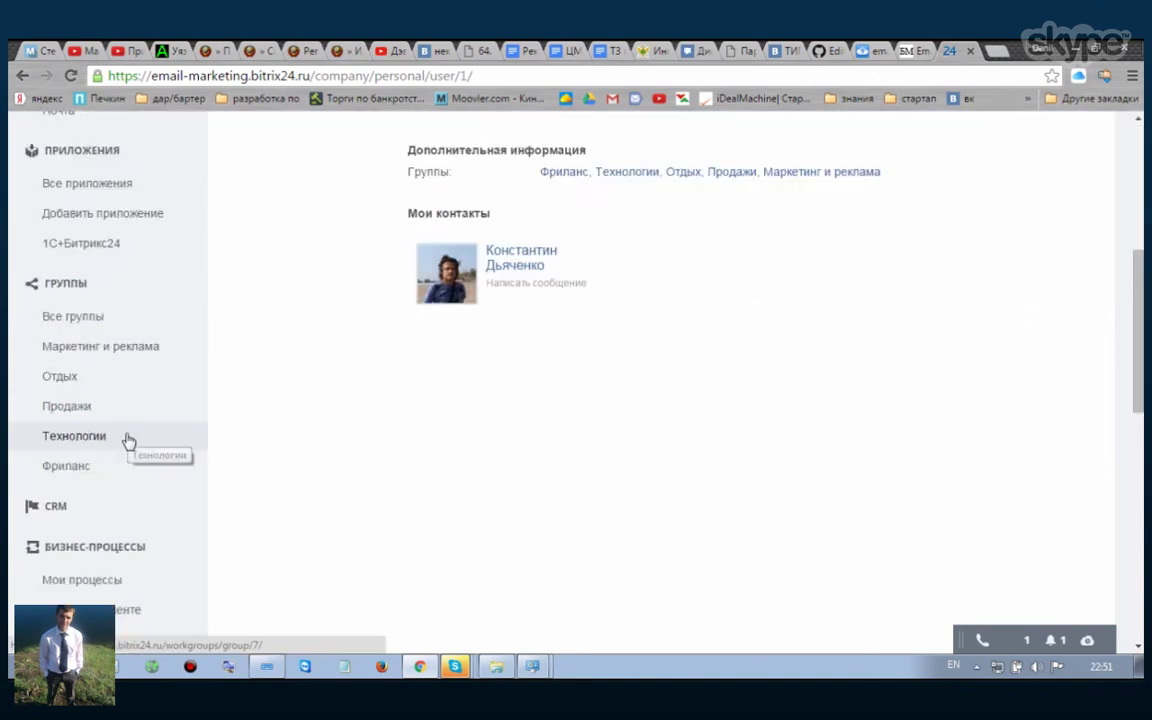
pyautogui.scroll(-2, 127, 438)
pyautogui.scroll(-1, 96, 492)
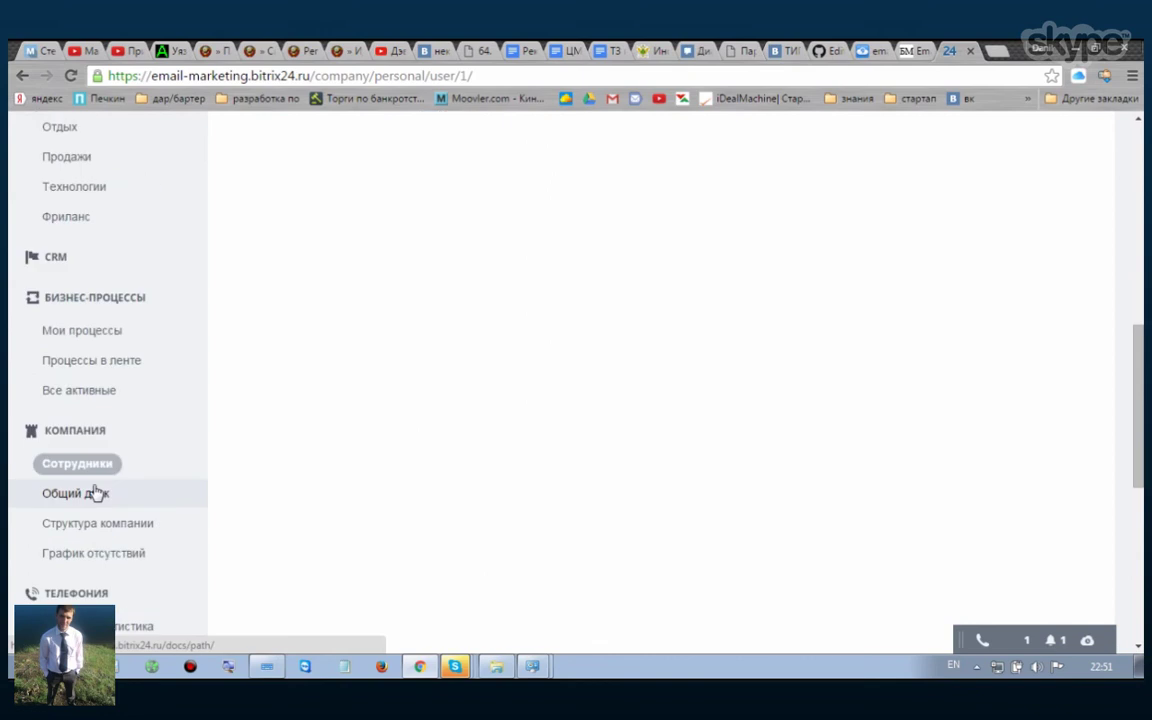
pyautogui.click(75, 476)
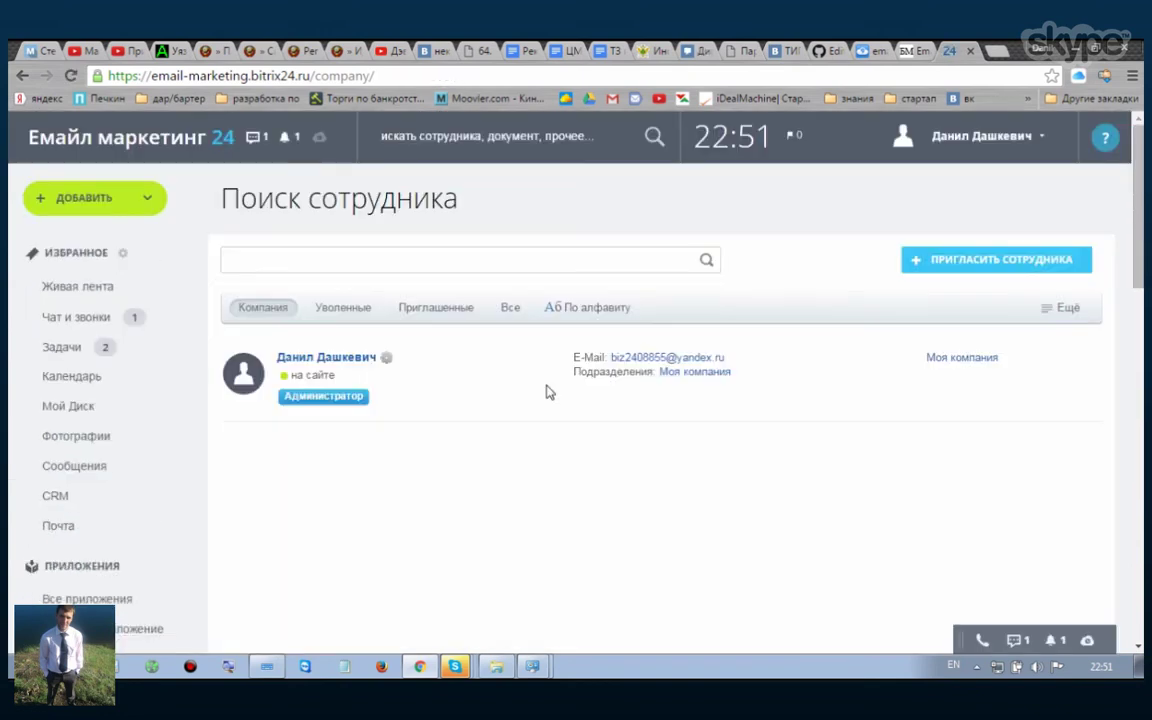
# Step: Invite a colleague by entering their Gmail address in Эл. почта, then close the confirmation
pyautogui.click(955, 261)
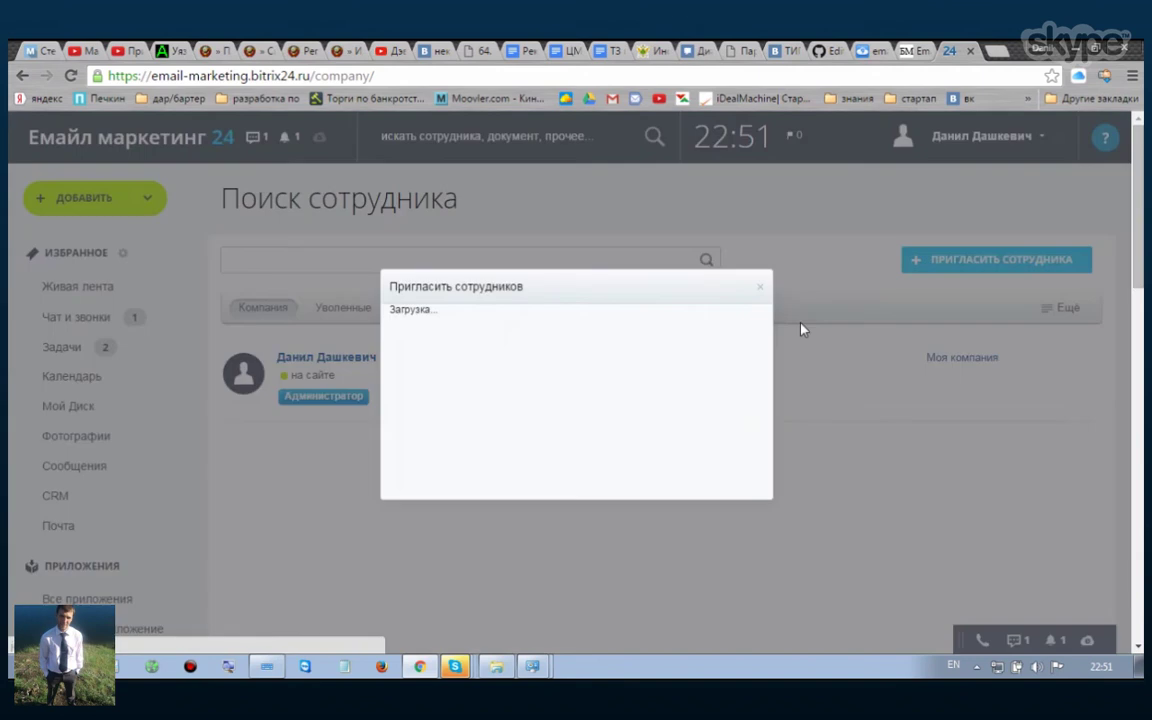
pyautogui.click(533, 422)
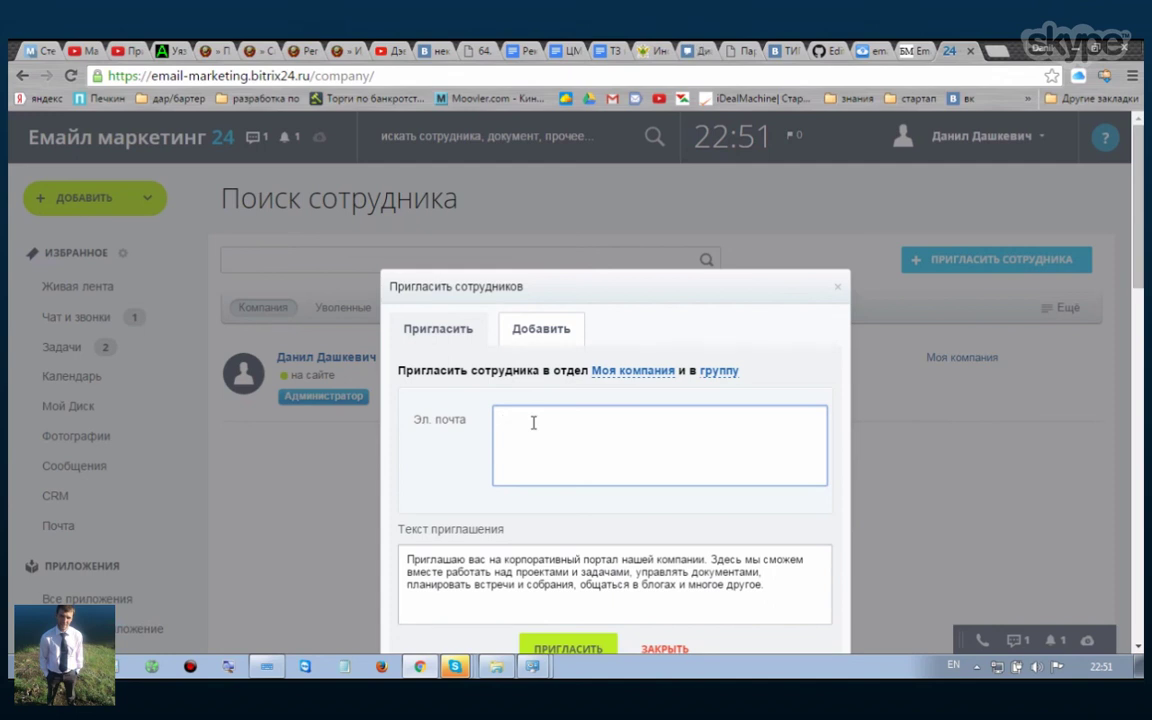
pyautogui.write('ы')
pyautogui.press('BackSpace')
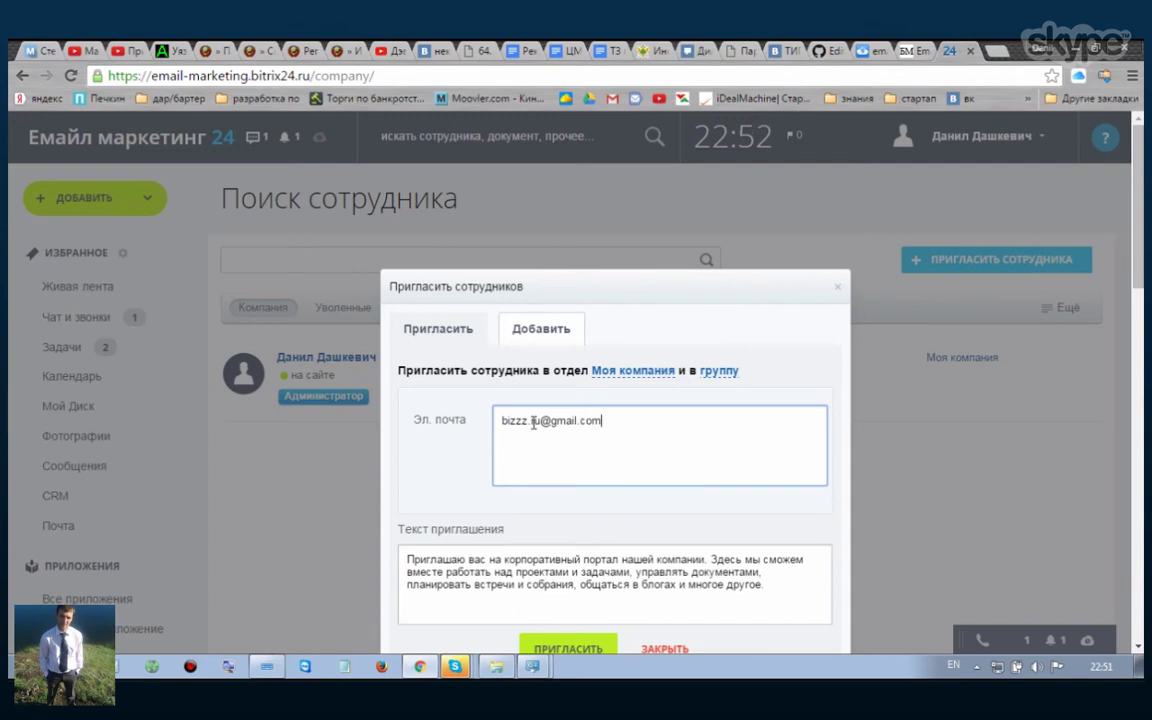
pyautogui.scroll(-2, 575, 565)
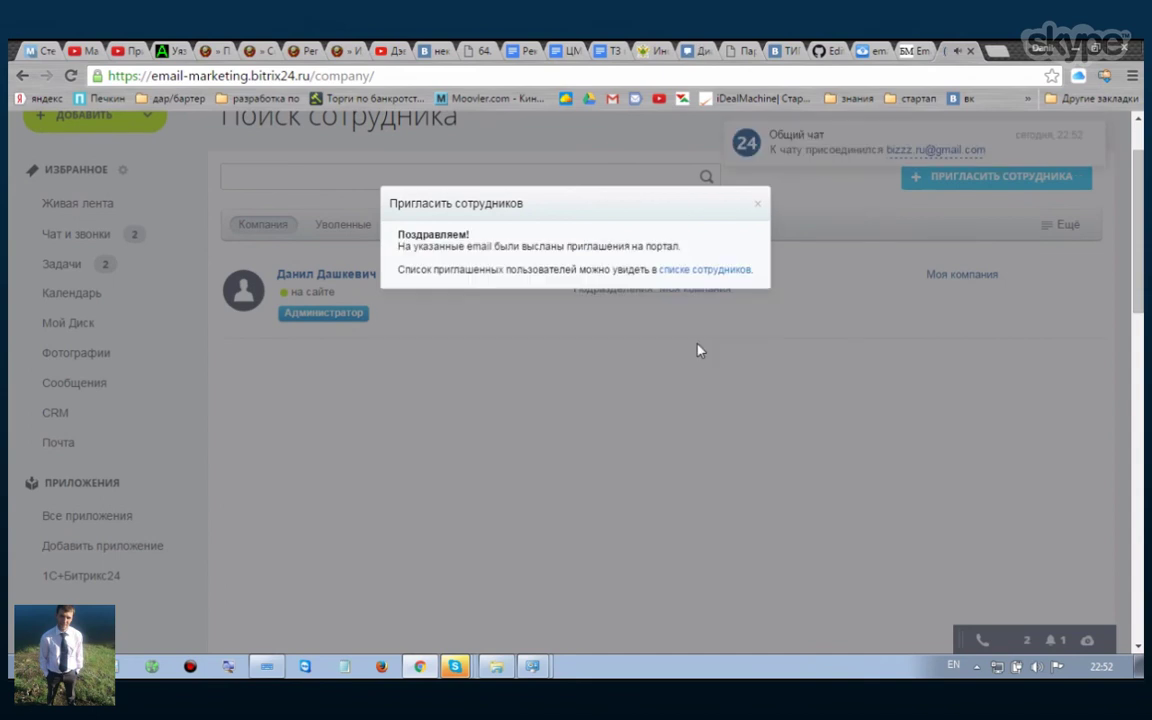
pyautogui.click(759, 207)
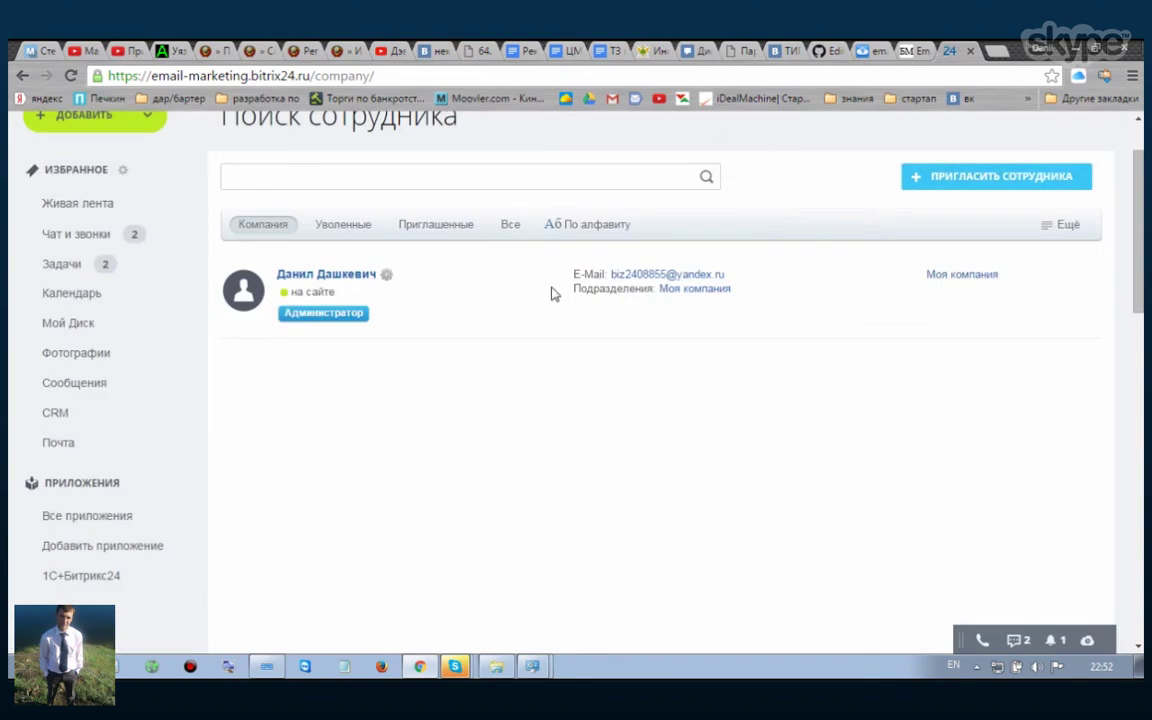
# Step: Filter the employee list to Приглашенные, then open the colleague's Gmail mailbox in a new tab
pyautogui.click(279, 231)
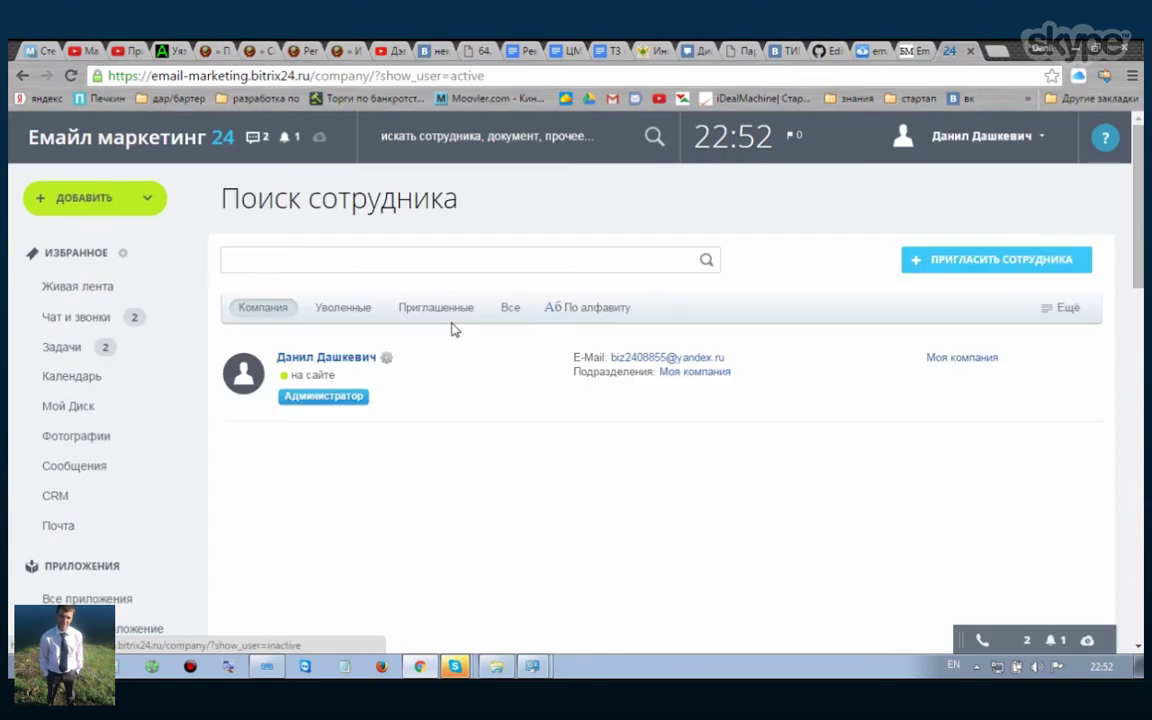
pyautogui.click(411, 302)
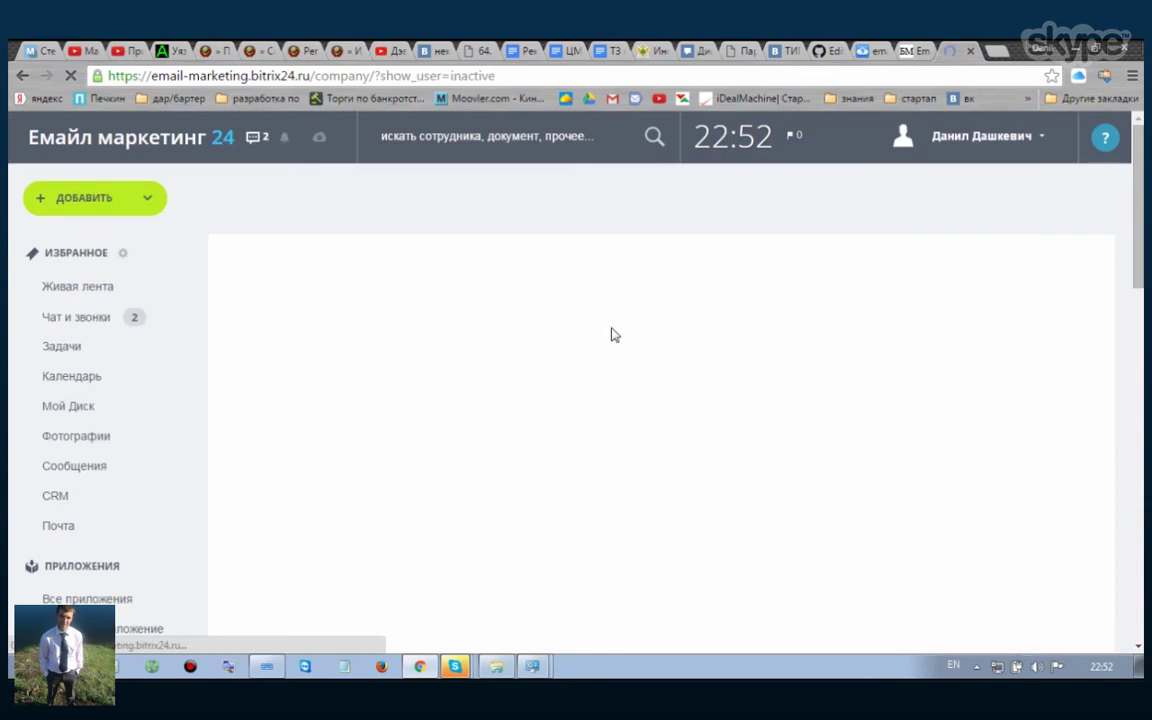
pyautogui.middleClick(612, 99)
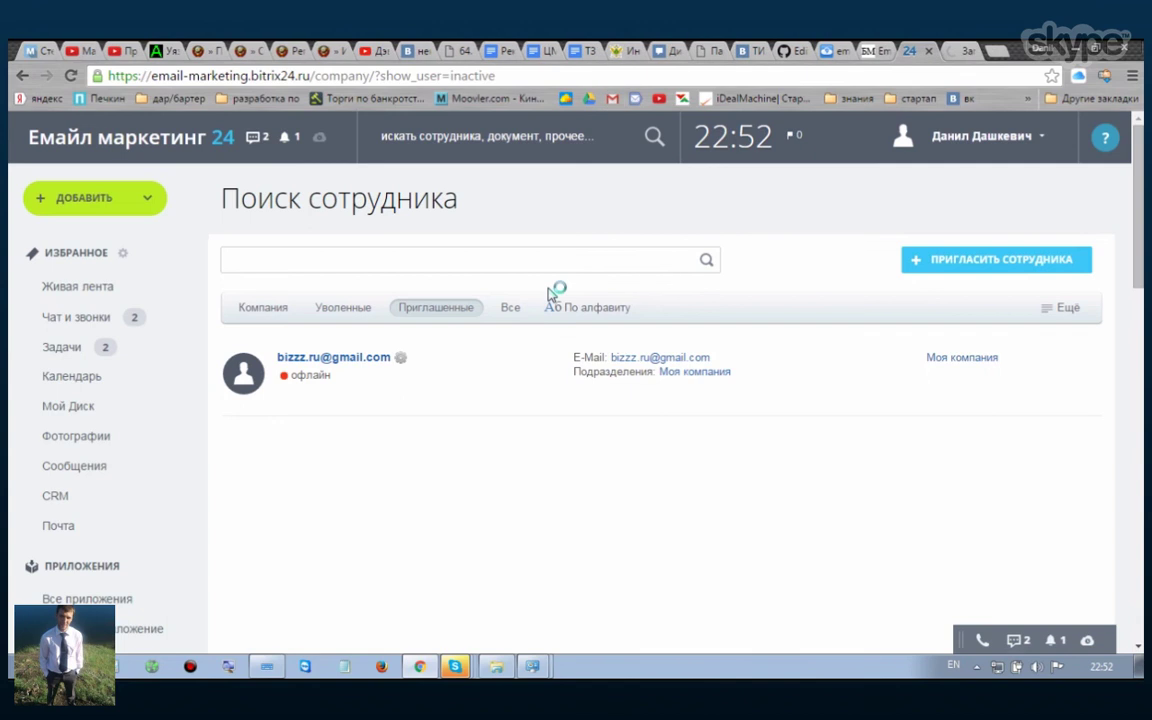
pyautogui.click(961, 58)
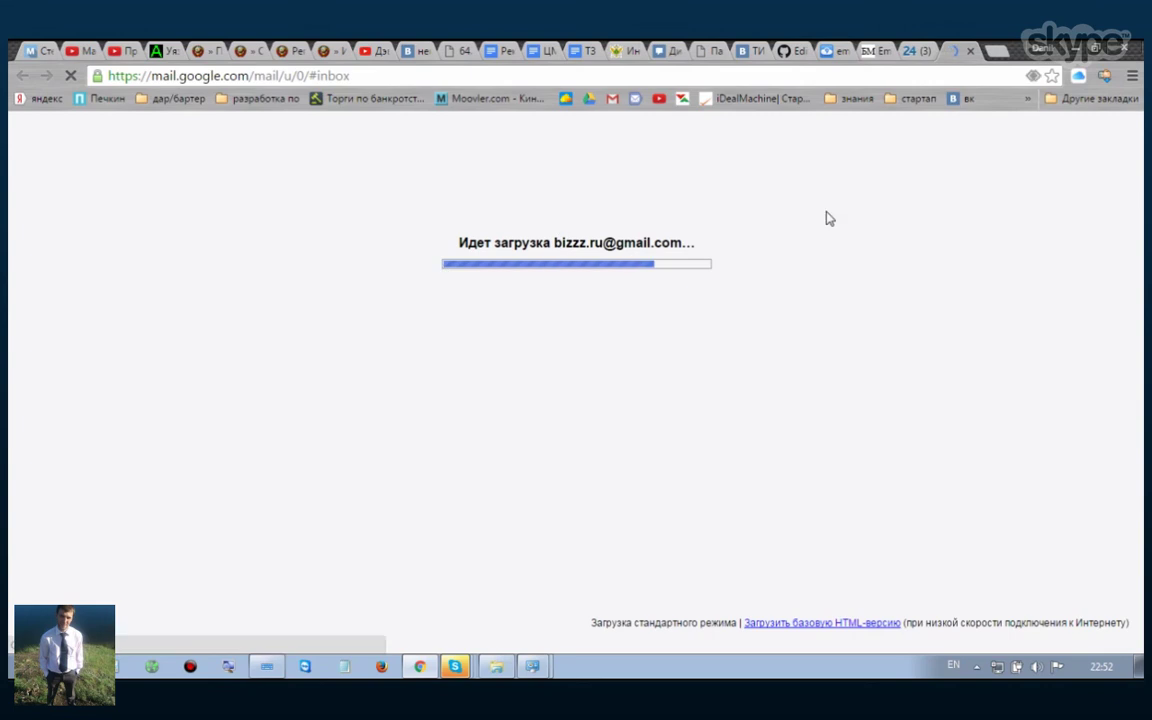
# Step: Return to the Gmail inbox showing the 'Bitrix24: Приглашение на корпоративный портал' invitation at the top
pyautogui.hotkey('ctrl', 'shift', 'Tab')
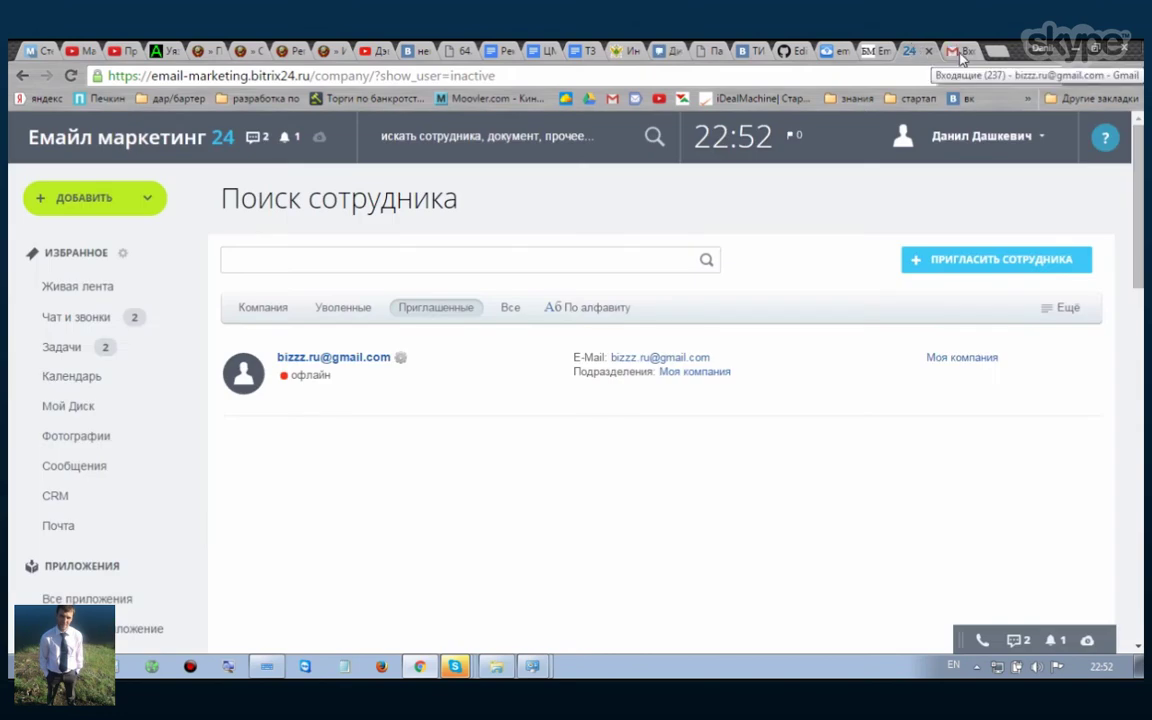
pyautogui.click(958, 52)
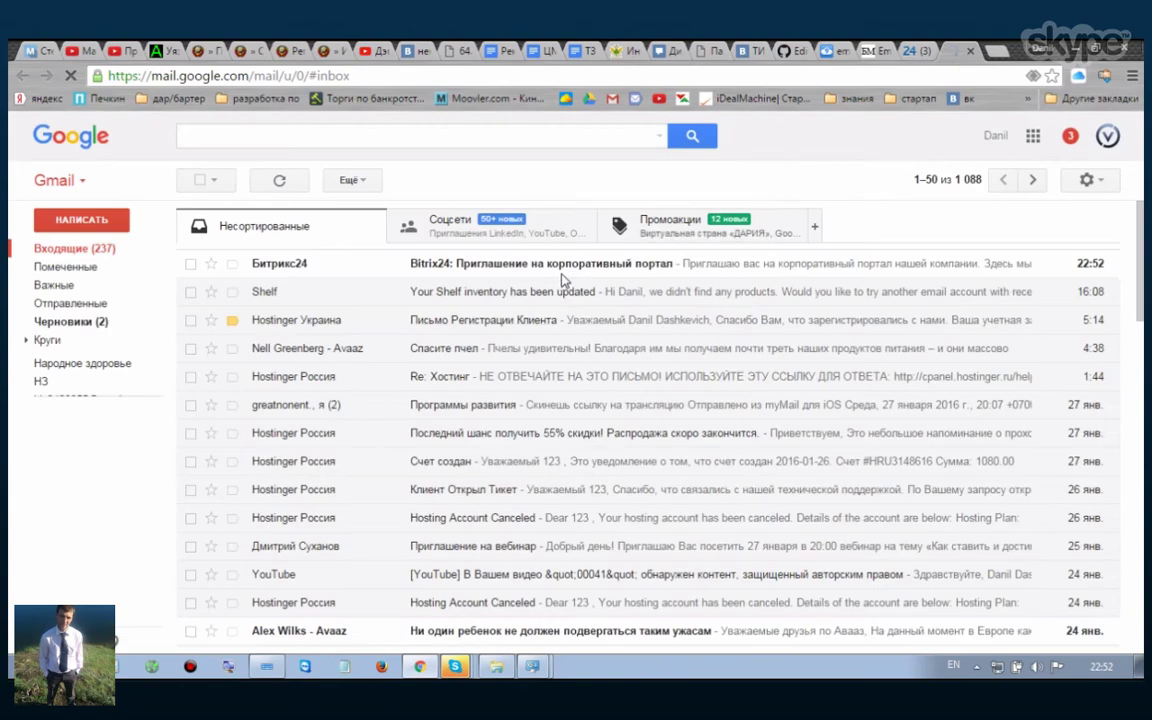